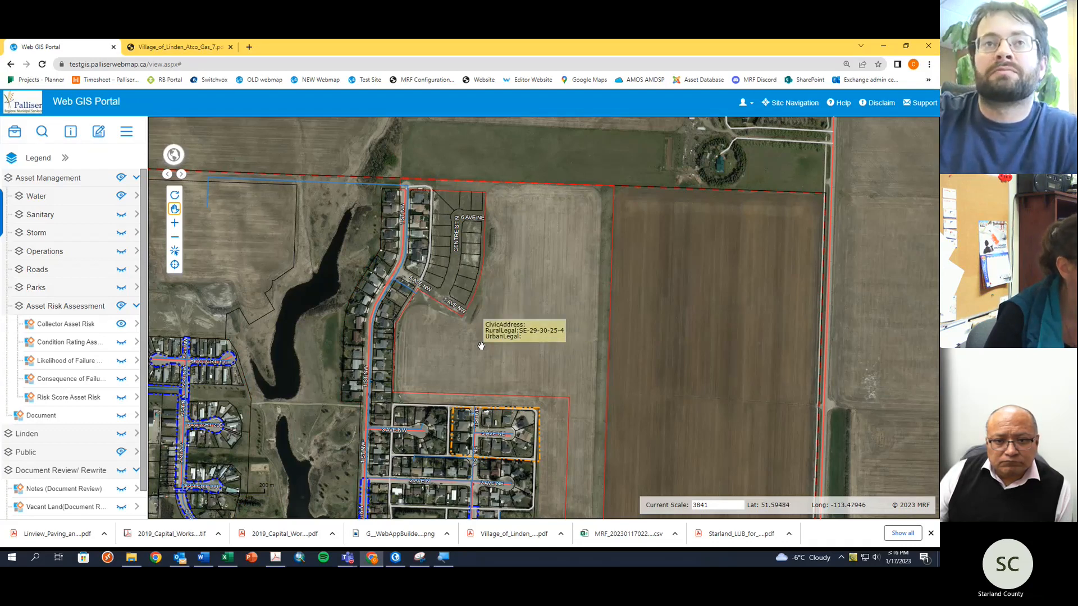
# Step: Open the Create New Feature tool and move its window clear of the housing area on the map
pyautogui.click(100, 132)
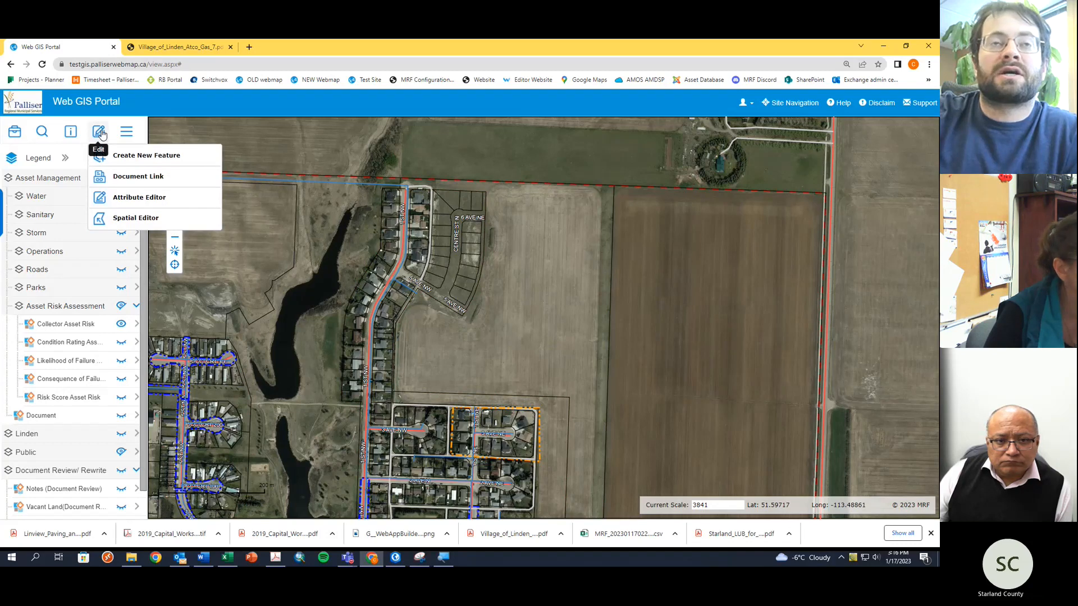
pyautogui.click(133, 294)
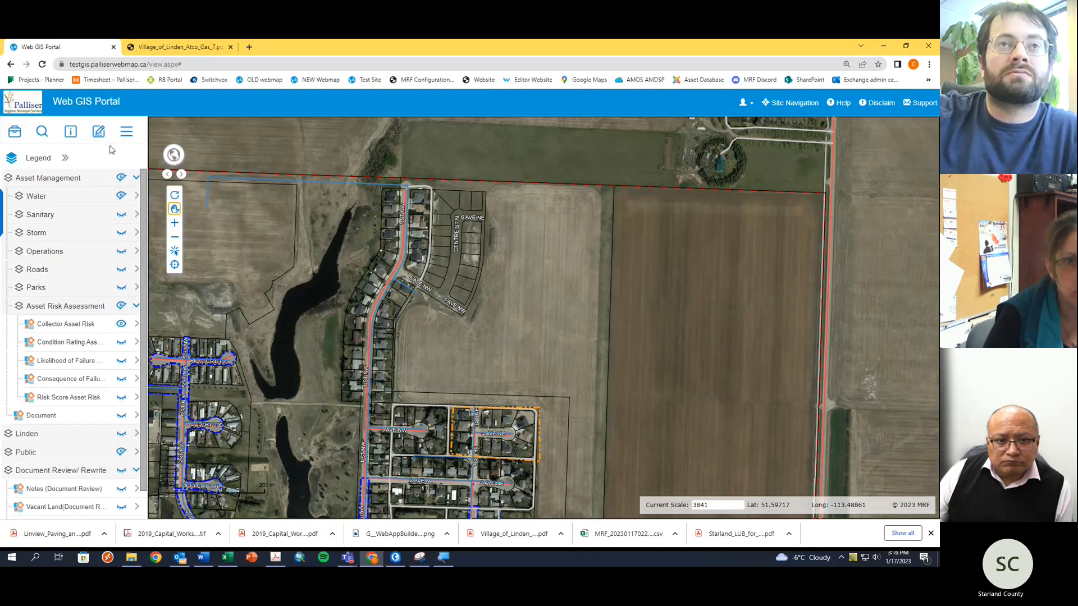
pyautogui.click(99, 132)
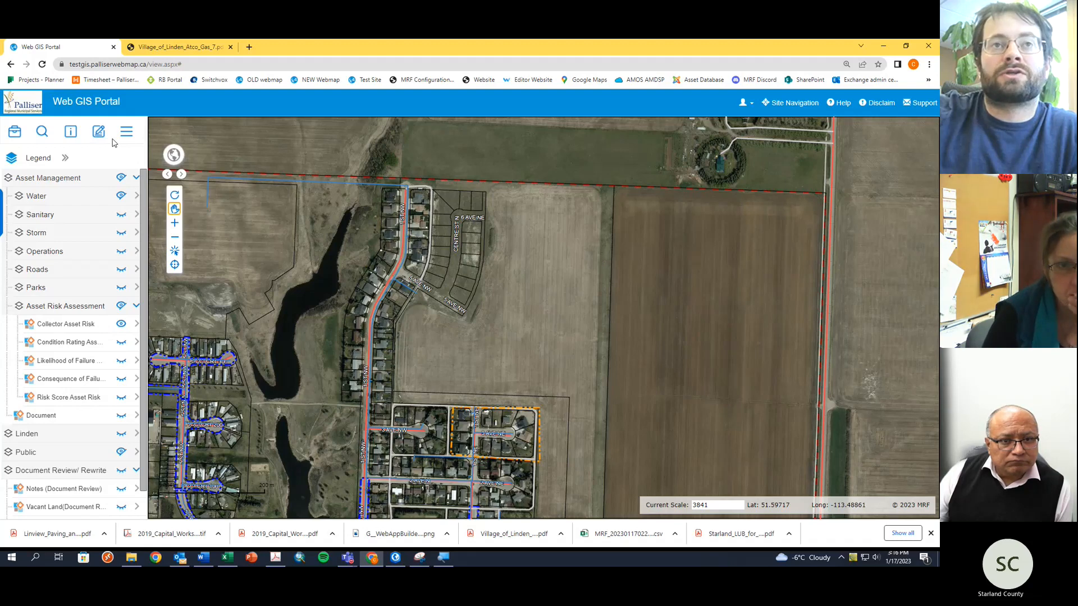
pyautogui.click(114, 143)
pyautogui.moveTo(114, 150); pyautogui.dragTo(348, 136)
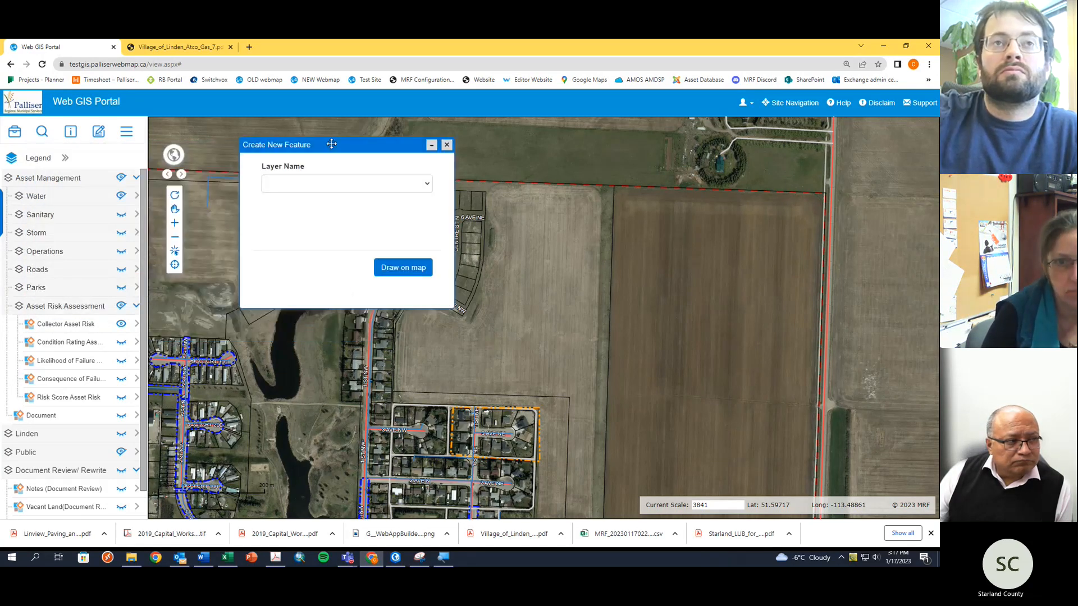
pyautogui.moveTo(98, 131)
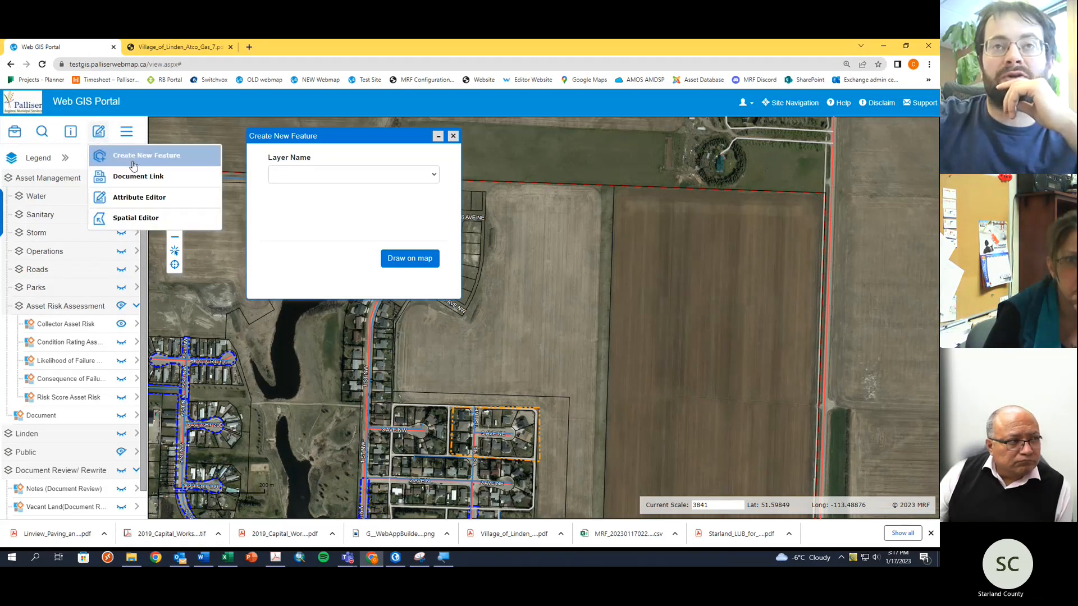
pyautogui.moveTo(374, 162); pyautogui.dragTo(696, 214)
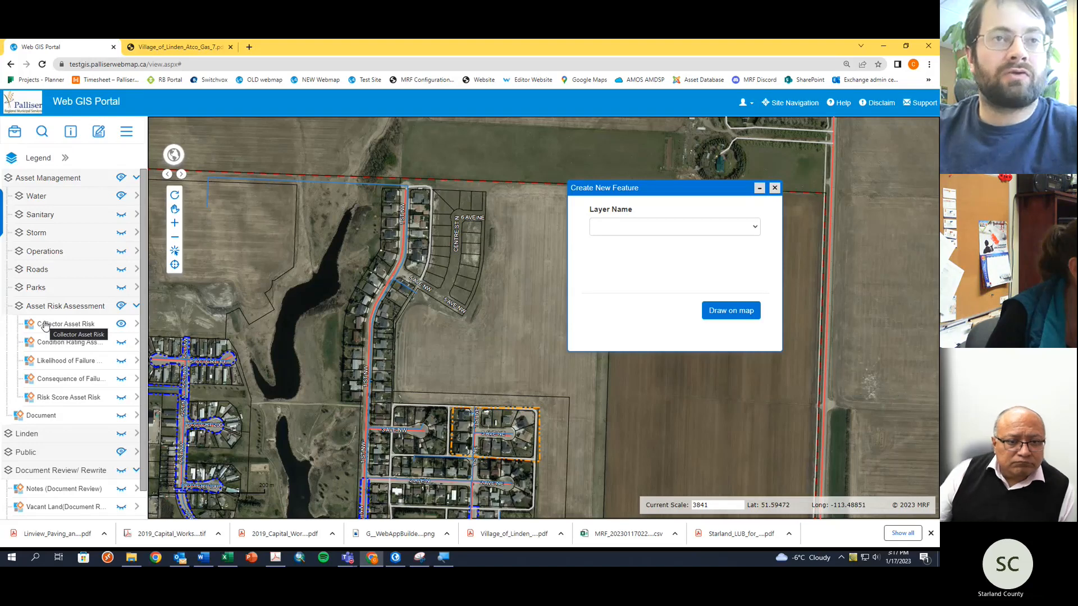
# Step: Hide and redisplay the Collector Asset Risk layer, and start drawing a new feature on that layer
pyautogui.click(121, 324)
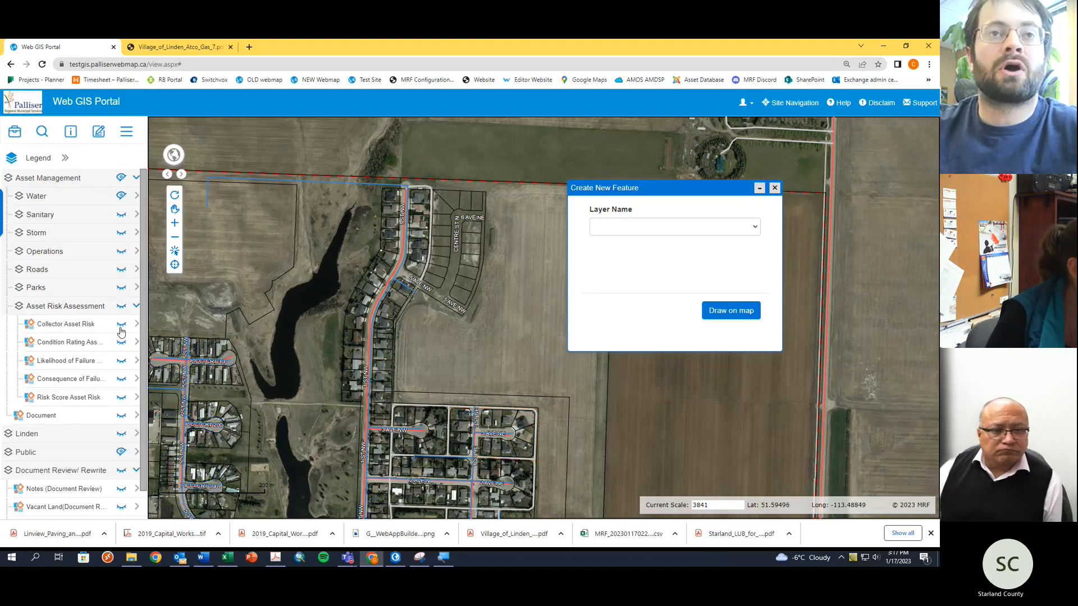
pyautogui.click(121, 328)
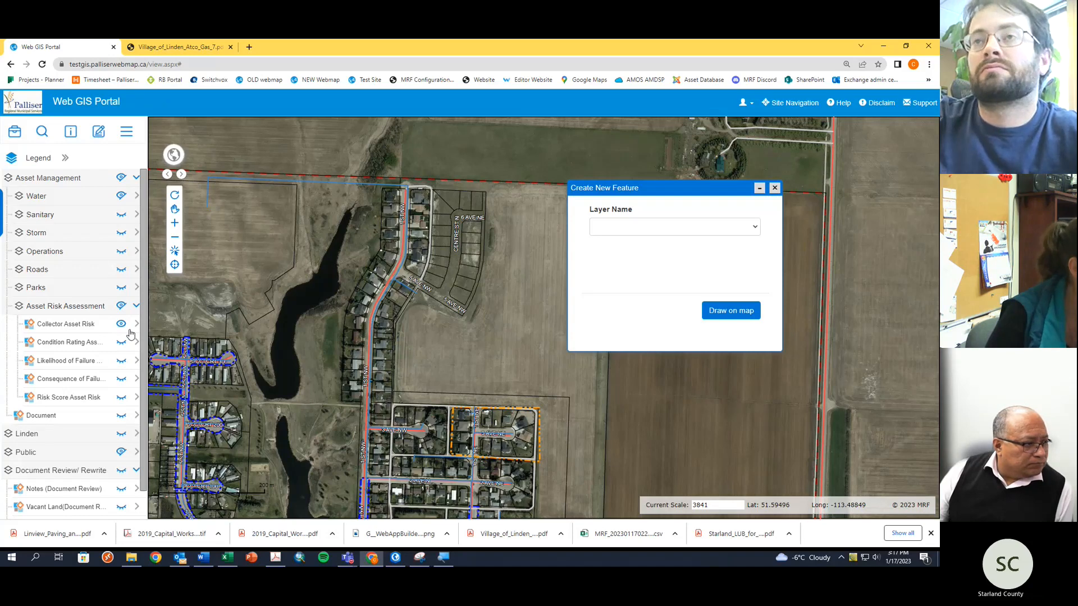
pyautogui.click(665, 230)
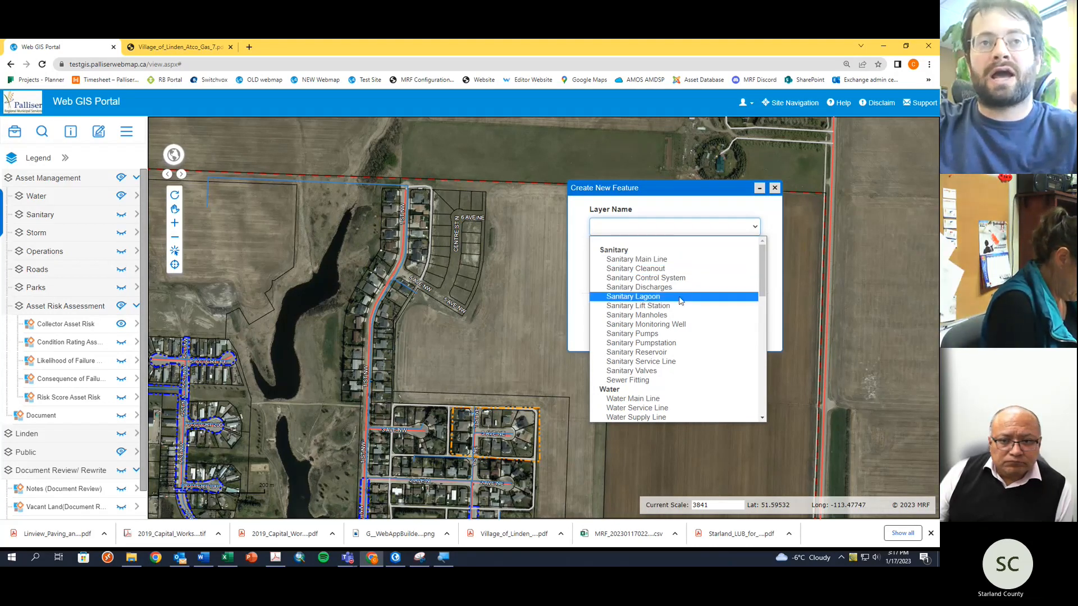
pyautogui.scroll(-4, 691, 311)
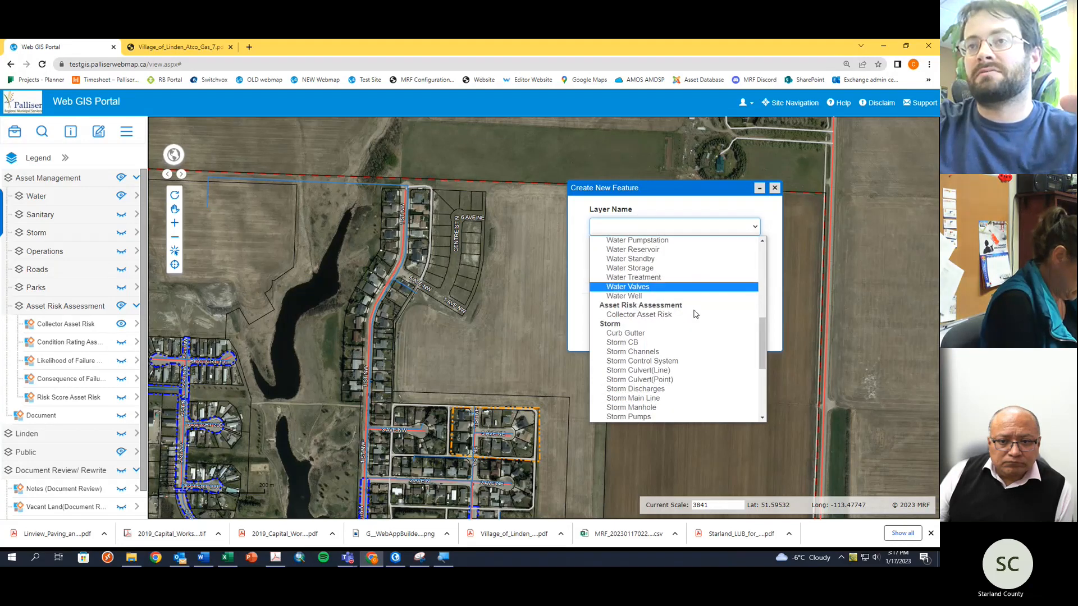
pyautogui.click(652, 319)
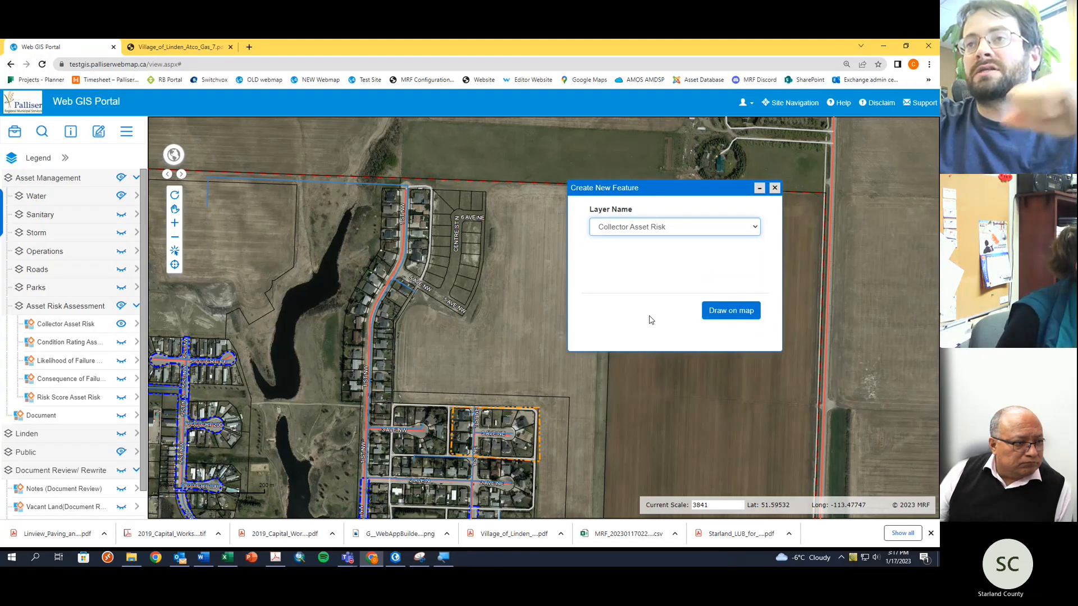
pyautogui.click(728, 314)
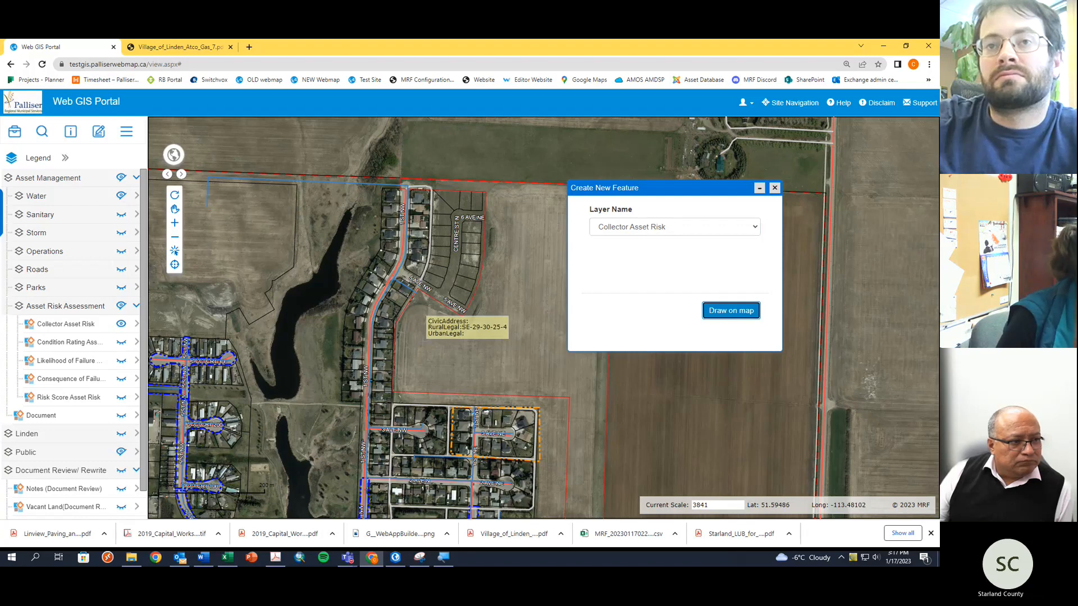
# Step: Draw a collector polygon around the strip of houses east of the pond, confirm adding it, and close the open editing windows
pyautogui.click(397, 404)
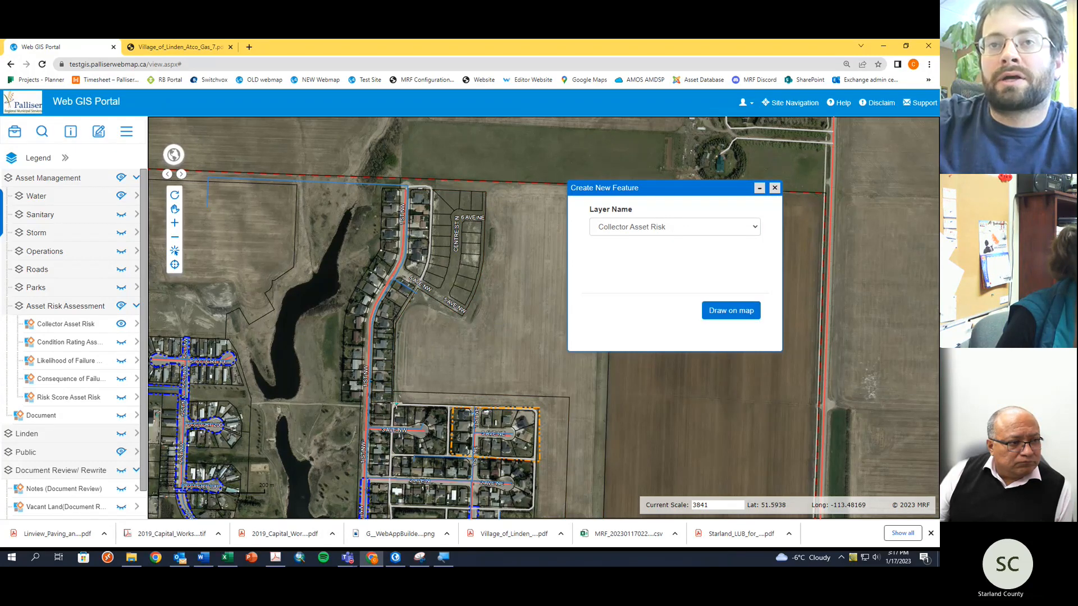
pyautogui.click(339, 404)
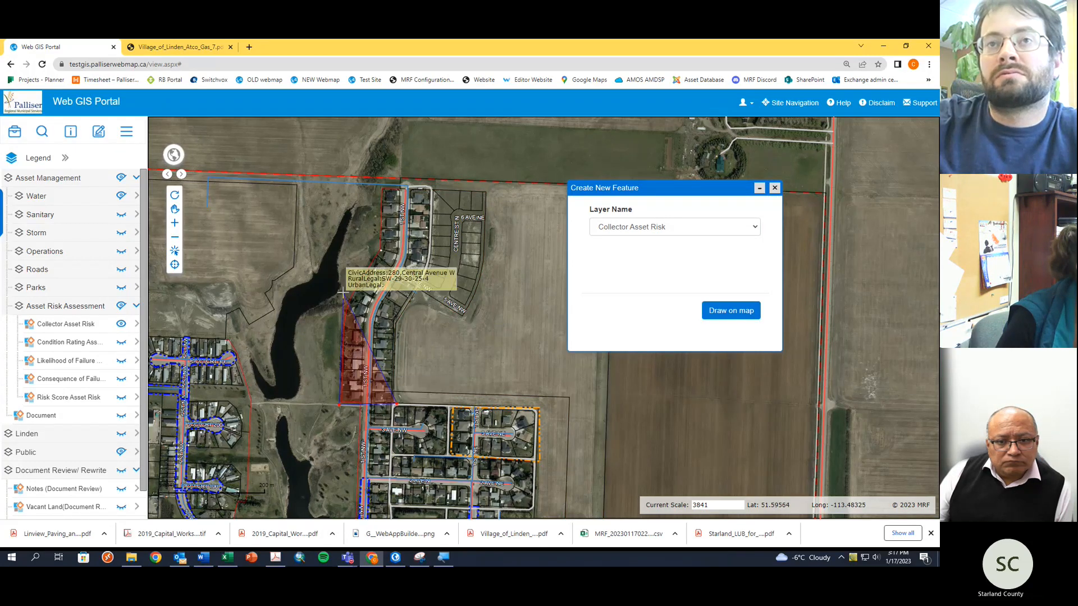
pyautogui.click(343, 293)
pyautogui.click(380, 241)
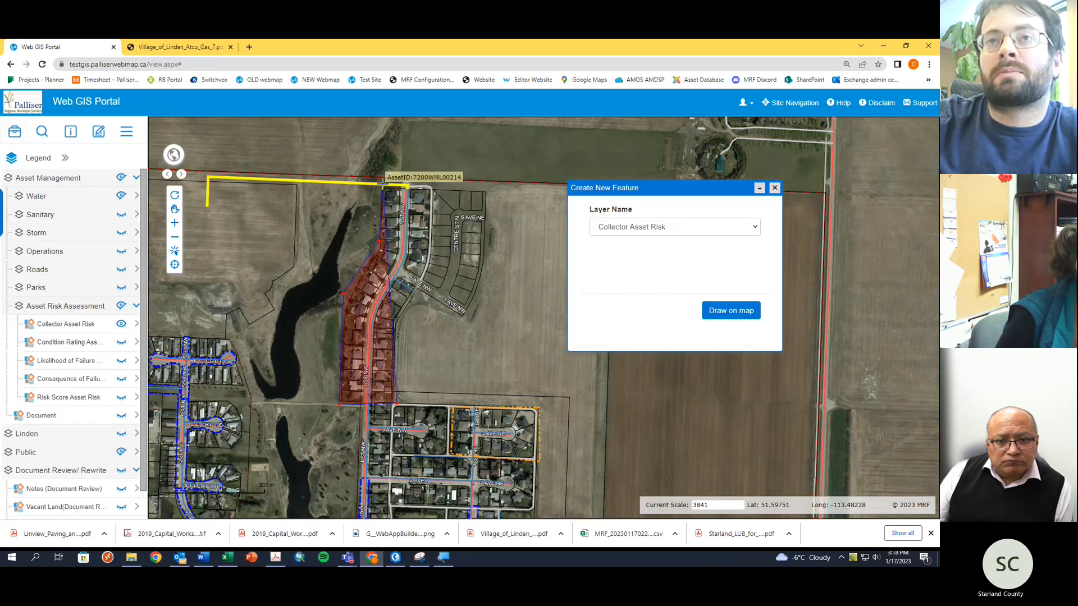
pyautogui.click(382, 183)
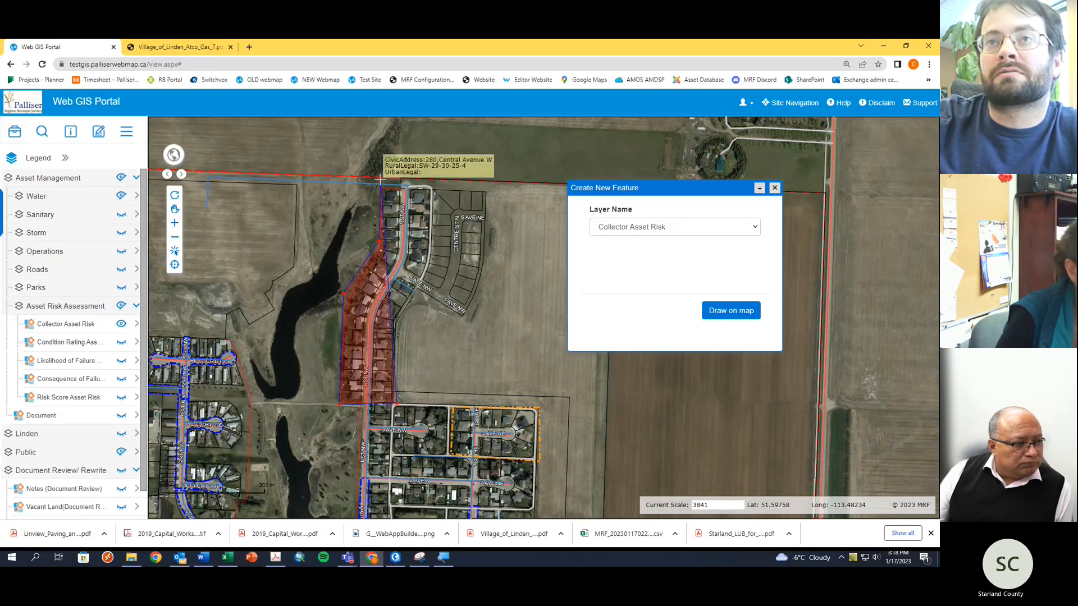
pyautogui.click(439, 180)
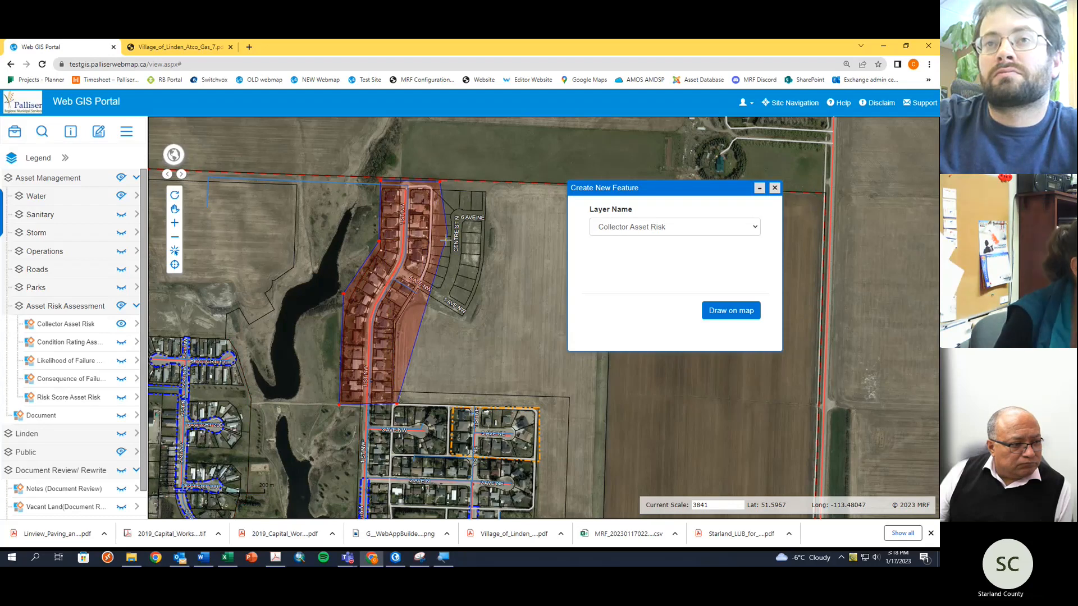
pyautogui.click(426, 298)
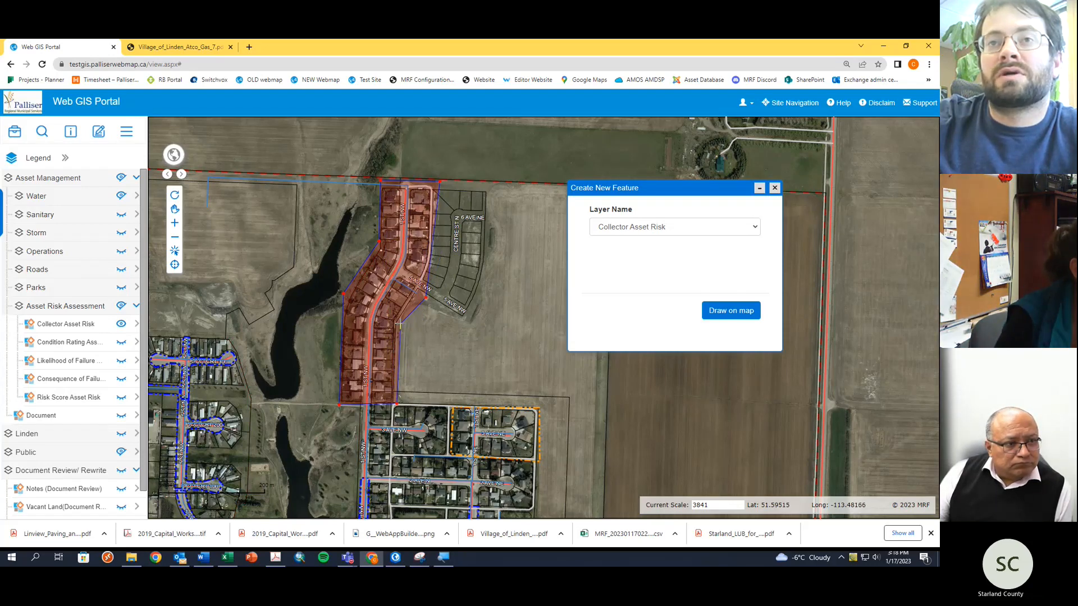
pyautogui.doubleClick(398, 325)
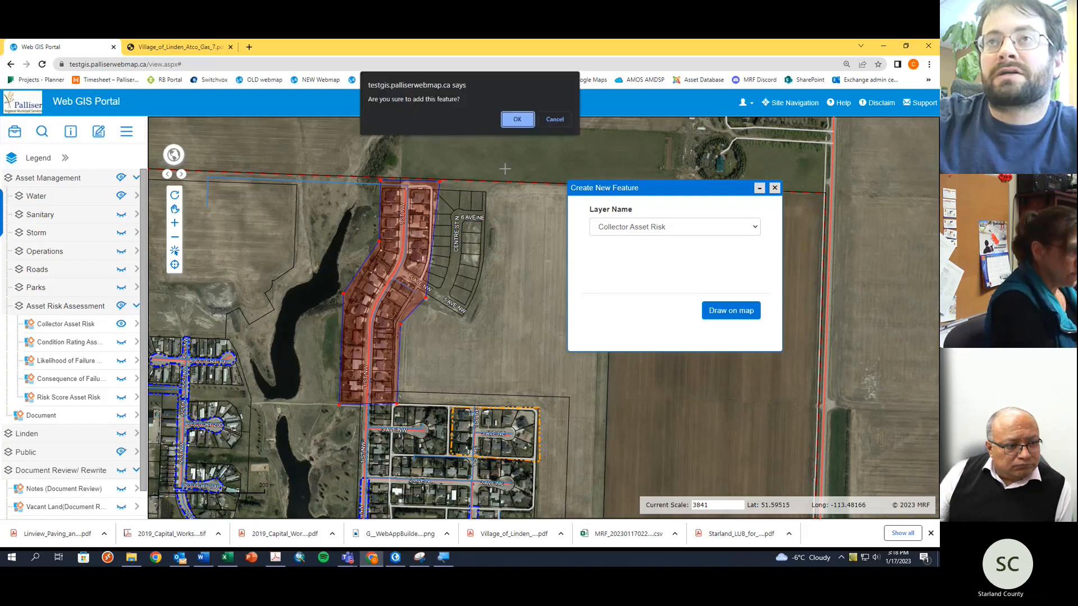
pyautogui.press('Return')
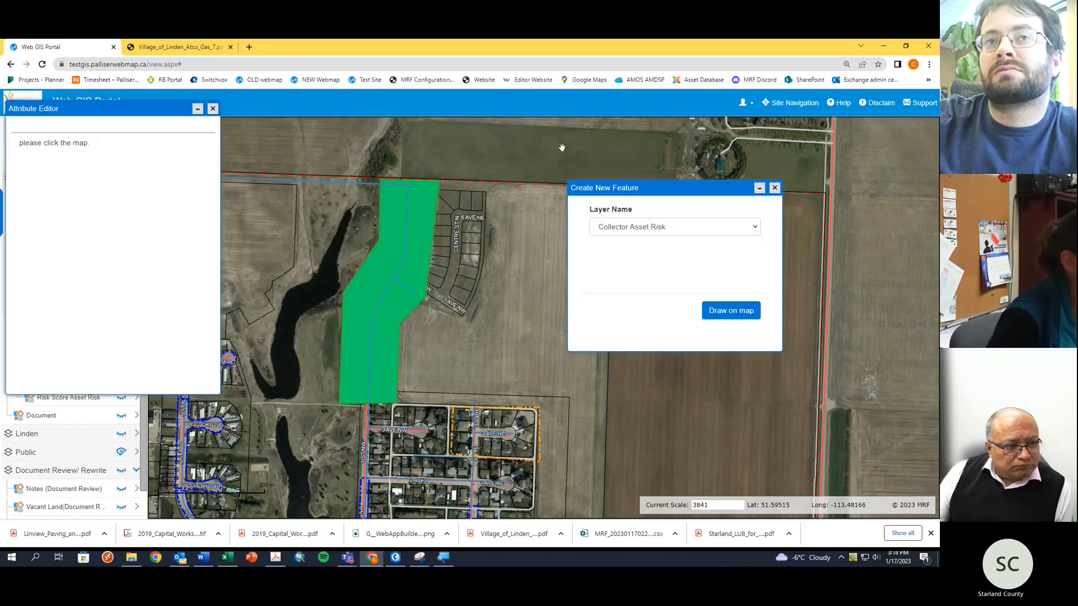
pyautogui.click(774, 189)
pyautogui.click(213, 108)
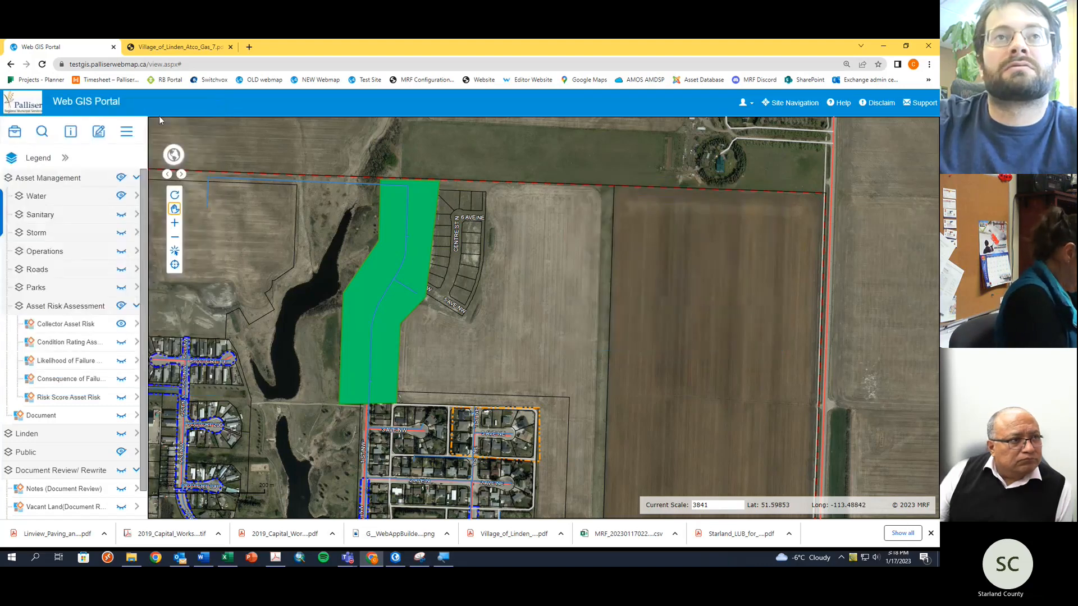
# Step: Delete the new green collector polygon with the Spatial Editor and confirm the deletion
pyautogui.click(98, 132)
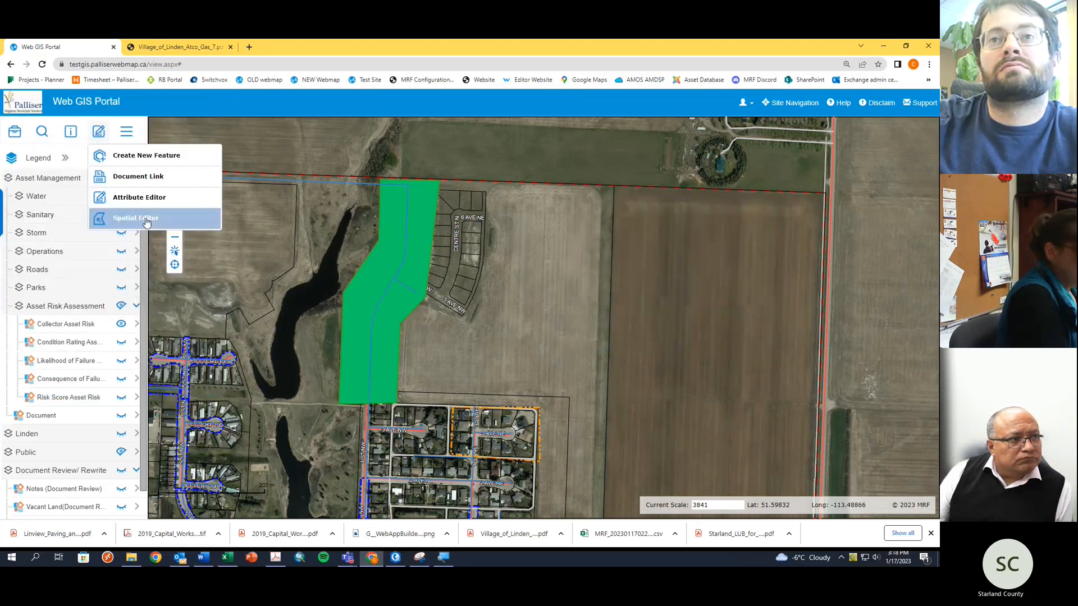
pyautogui.click(147, 220)
pyautogui.click(345, 314)
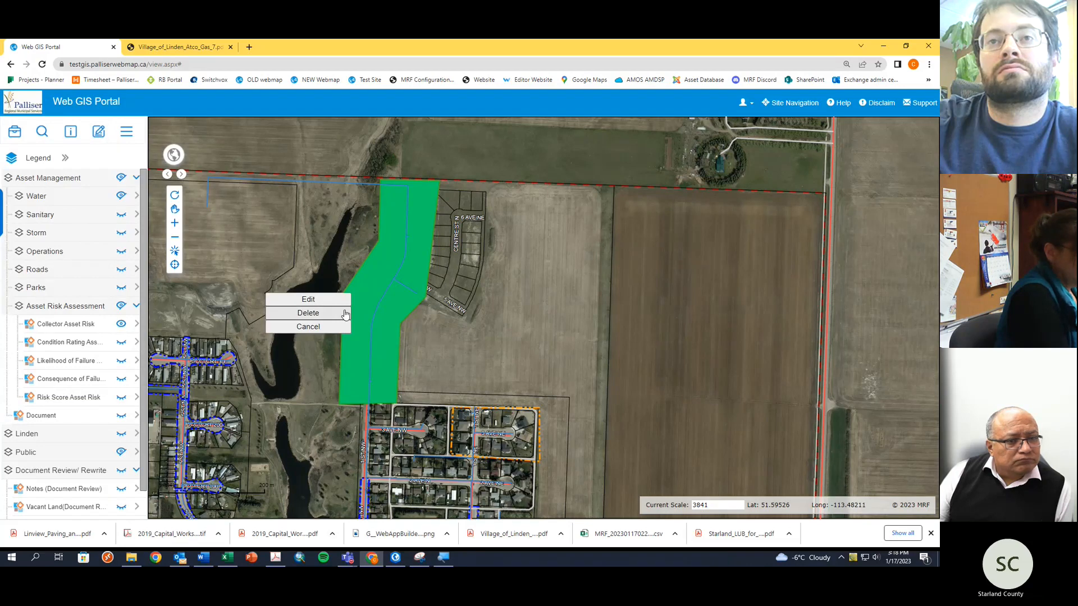
pyautogui.click(309, 312)
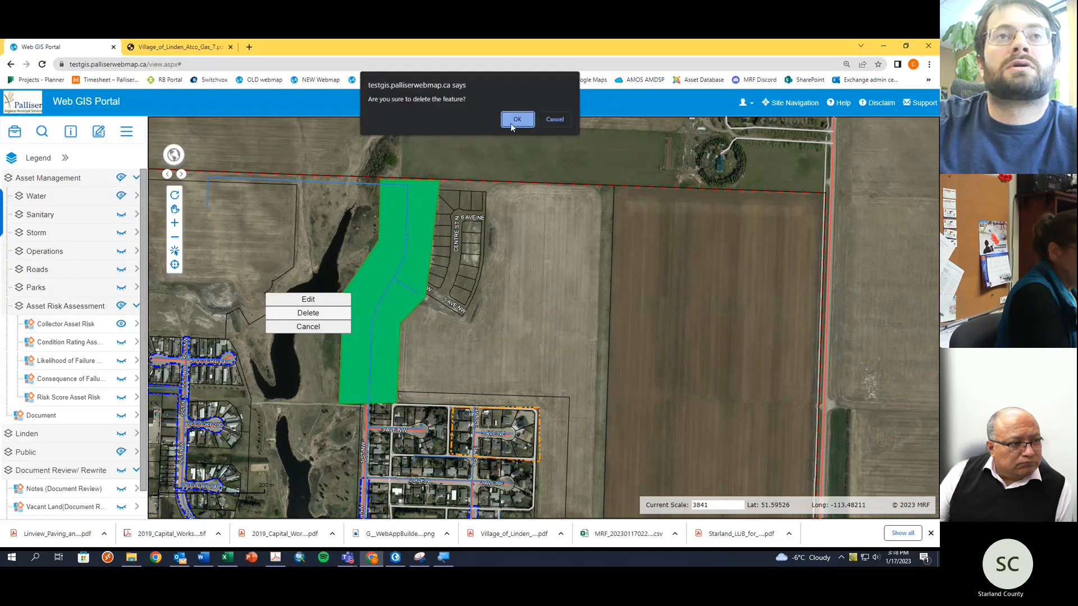
pyautogui.click(517, 119)
# Step: Create a new feature with Collector Asset Risk as its layer and start drawing it on the map
pyautogui.click(98, 131)
pyautogui.click(112, 155)
pyautogui.click(182, 191)
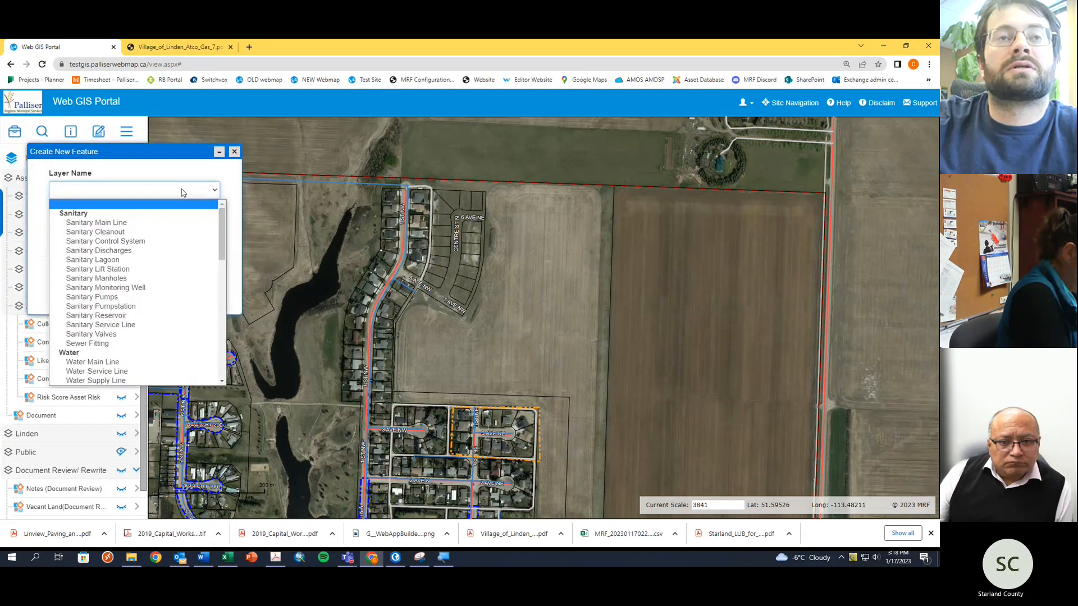
pyautogui.scroll(-5, 118, 242)
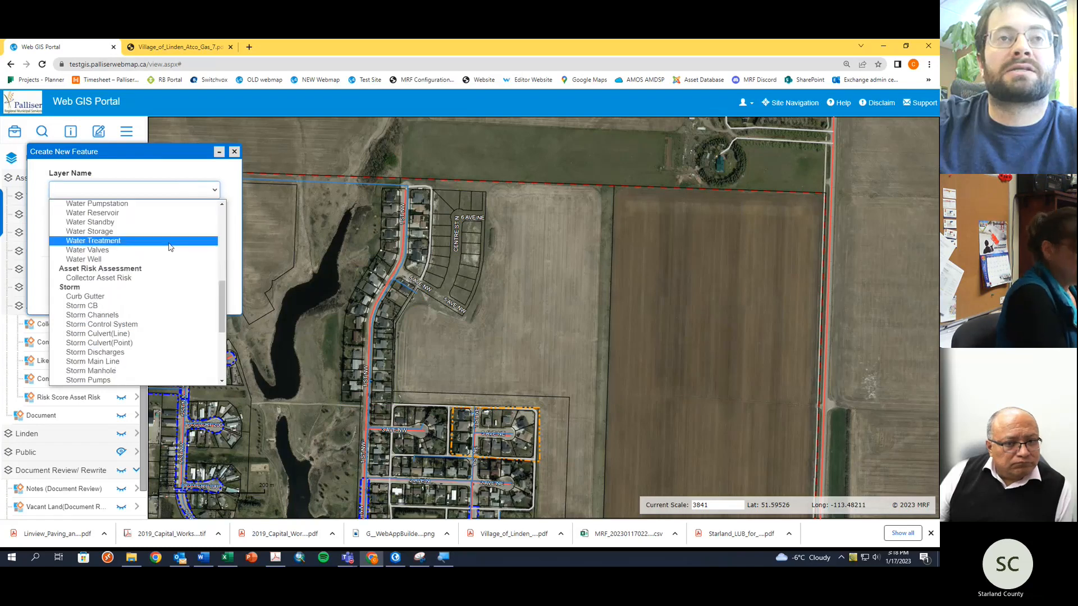
pyautogui.click(114, 279)
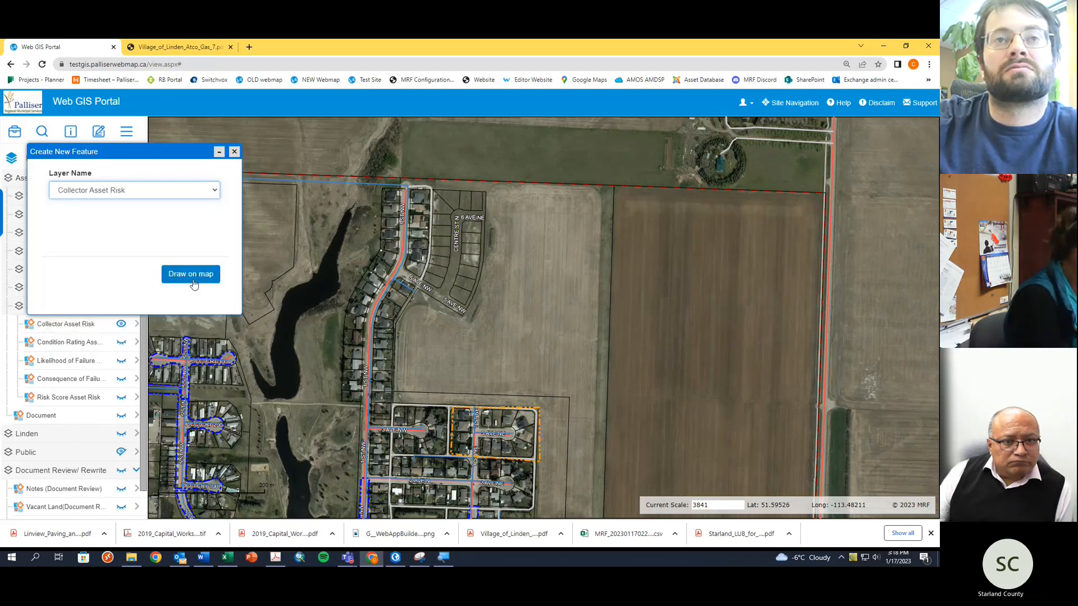
pyautogui.click(192, 277)
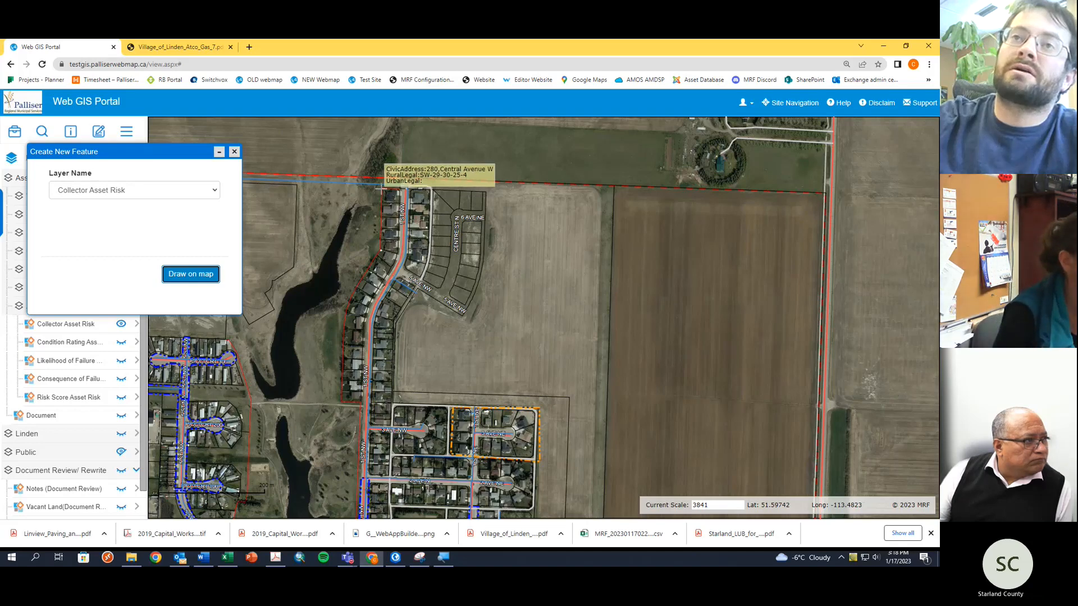
# Step: Draw the Collector Asset Risk polygon around the winding strip of houses east of the pond and confirm adding the feature
pyautogui.click(381, 183)
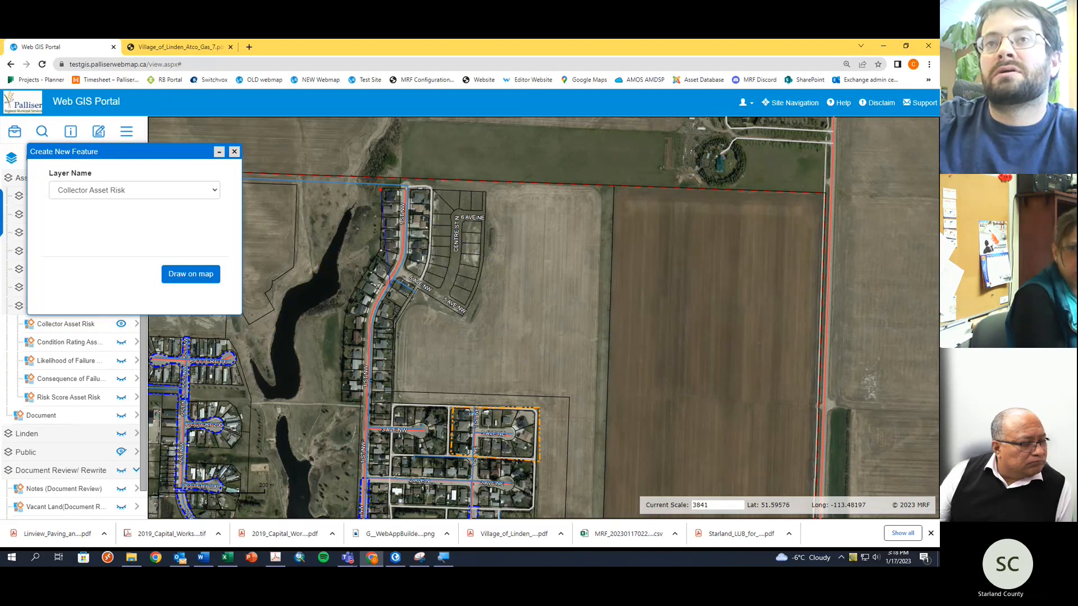
pyautogui.click(380, 248)
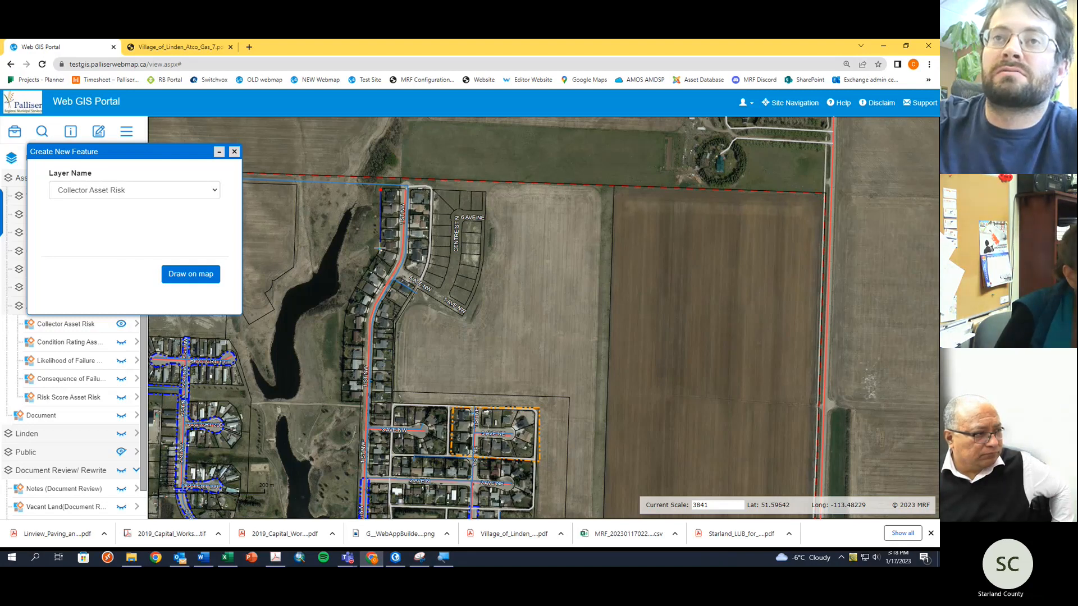
pyautogui.click(346, 310)
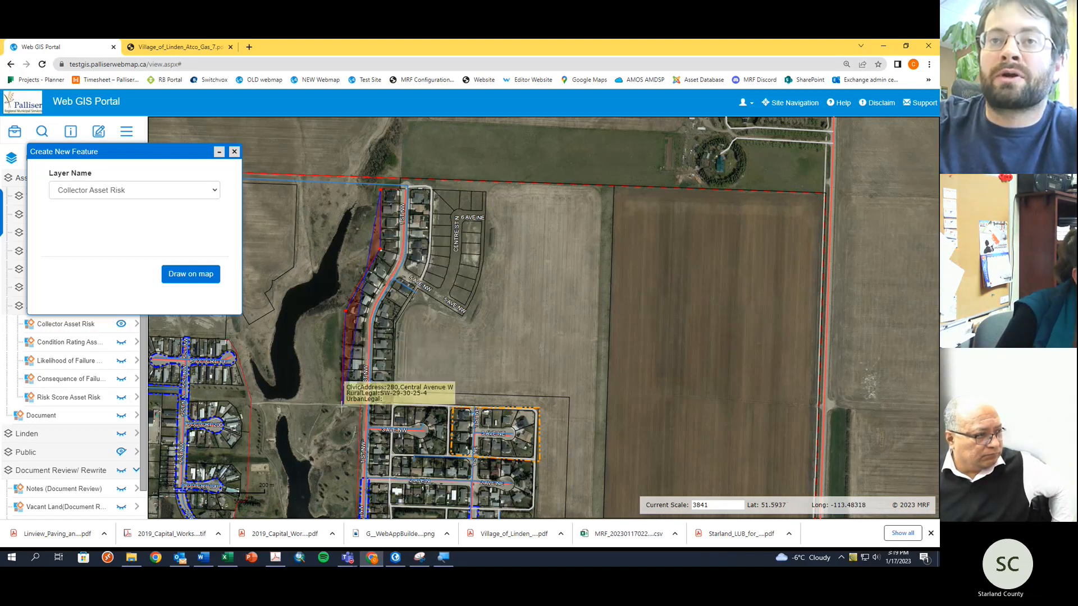
pyautogui.click(342, 407)
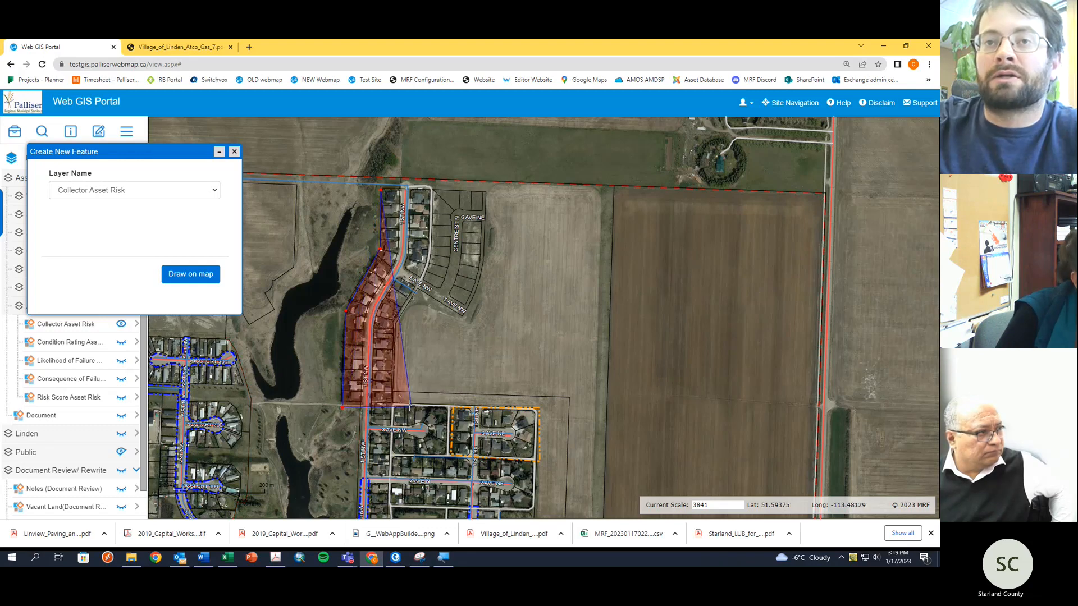
pyautogui.click(401, 404)
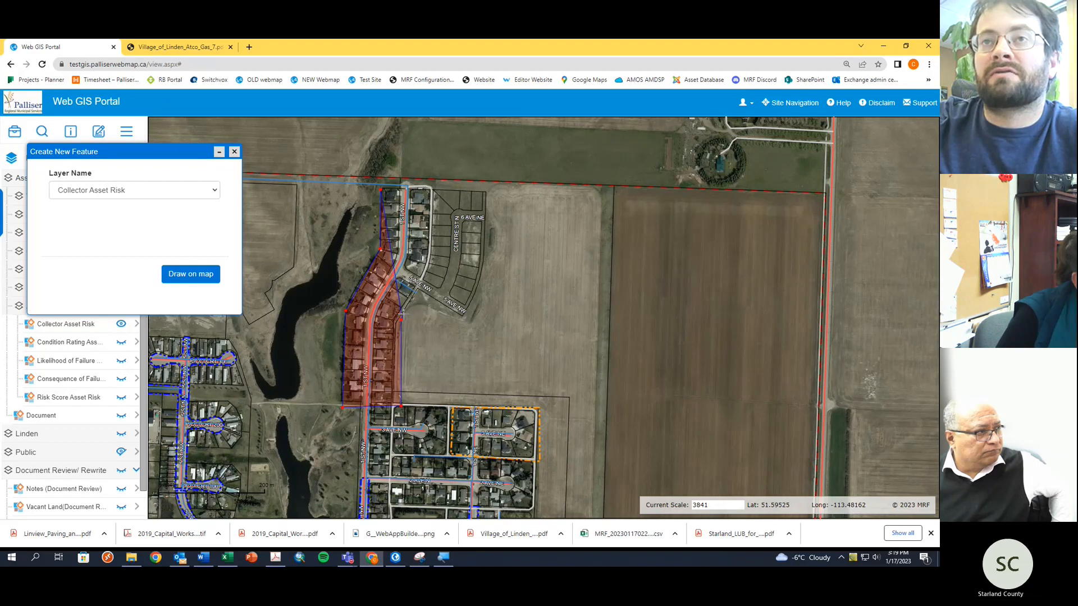
pyautogui.click(431, 281)
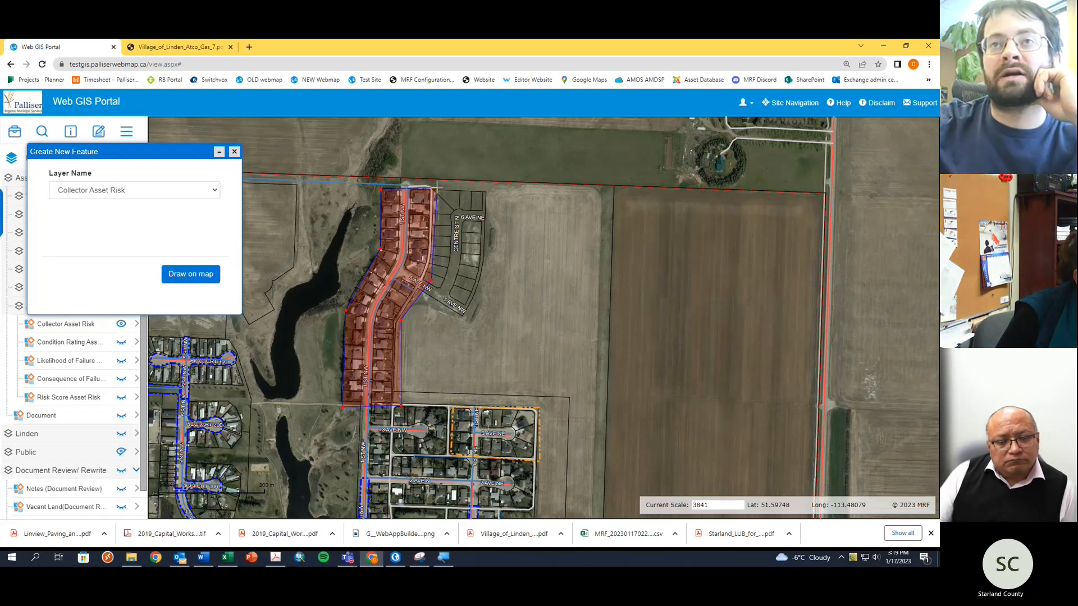
pyautogui.doubleClick(436, 188)
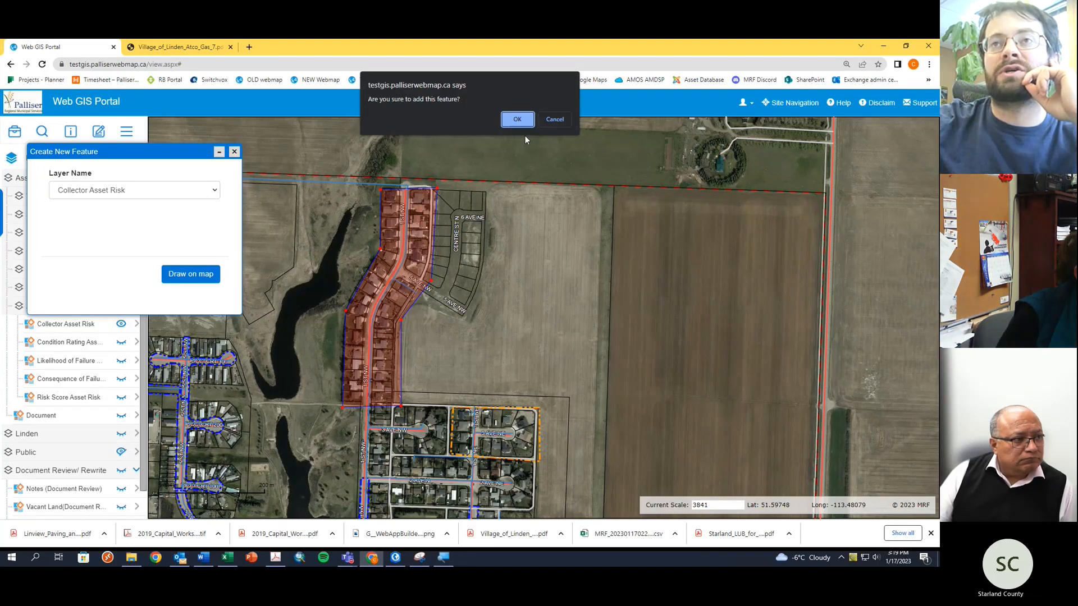
pyautogui.click(518, 120)
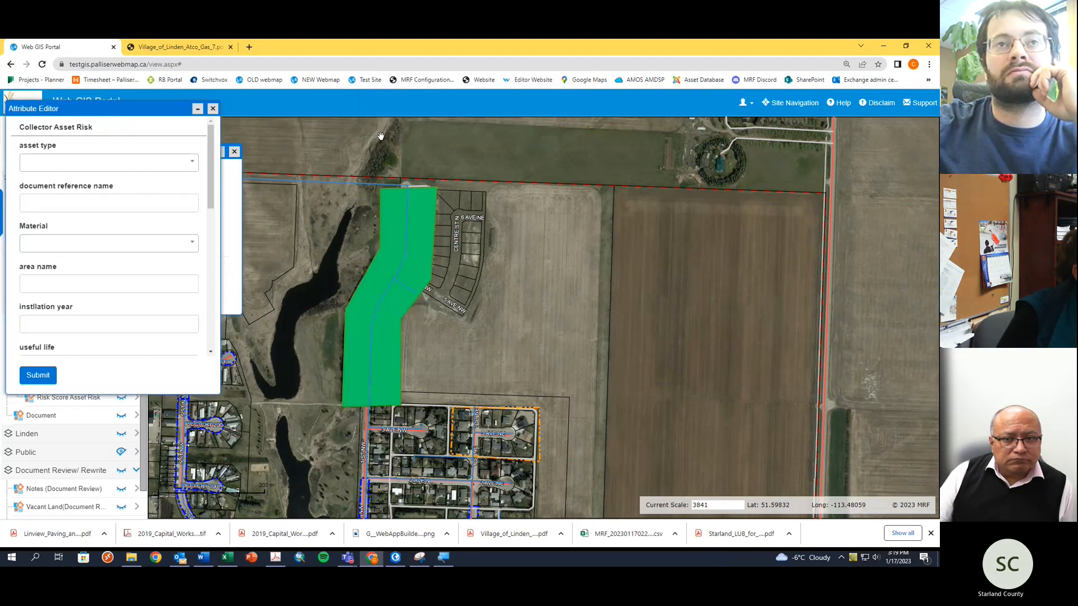
# Step: Move the Attribute Editor clear of the new polygon and set its asset type to water
pyautogui.moveTo(276, 137); pyautogui.dragTo(617, 165)
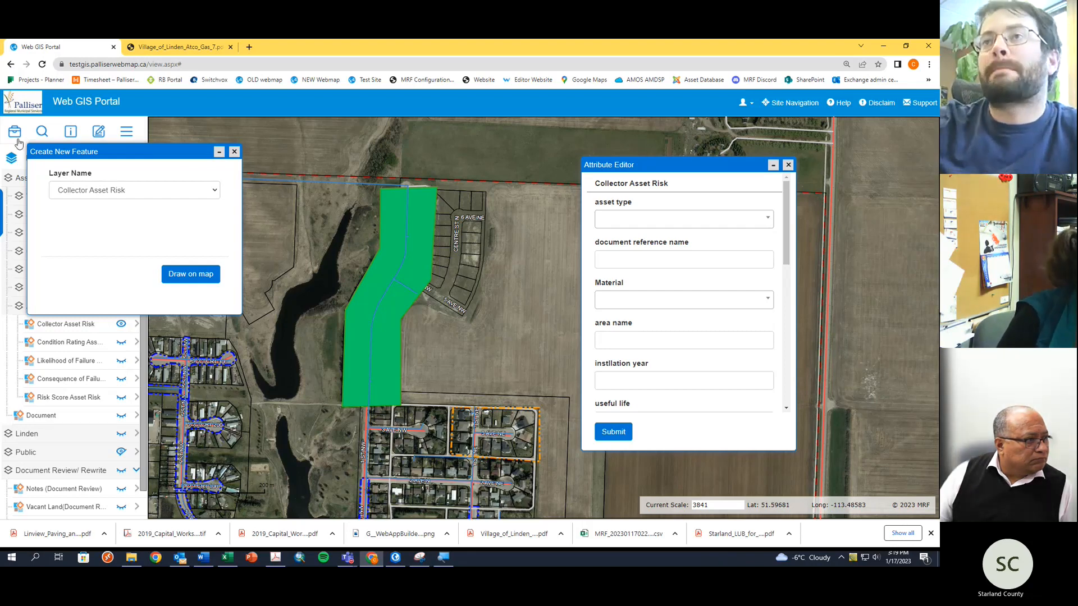
pyautogui.moveTo(723, 171); pyautogui.dragTo(613, 129)
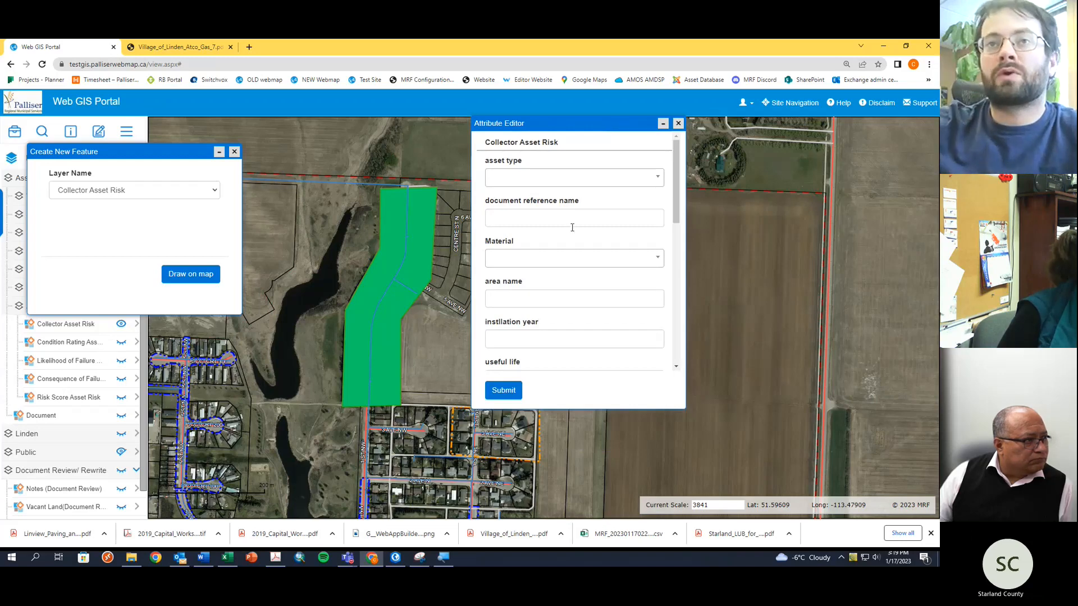
pyautogui.click(585, 177)
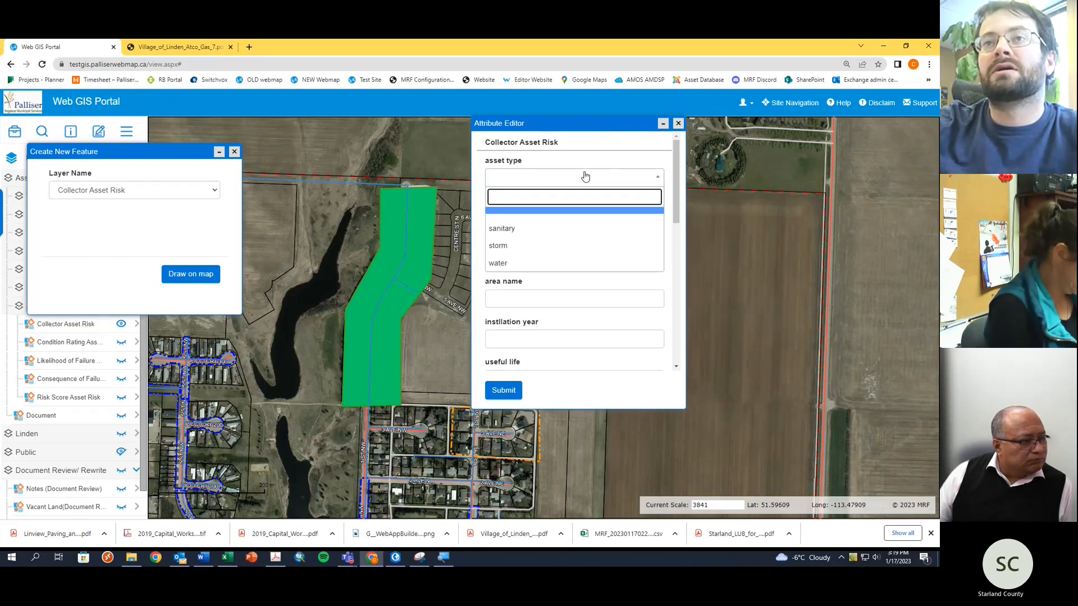
pyautogui.click(526, 263)
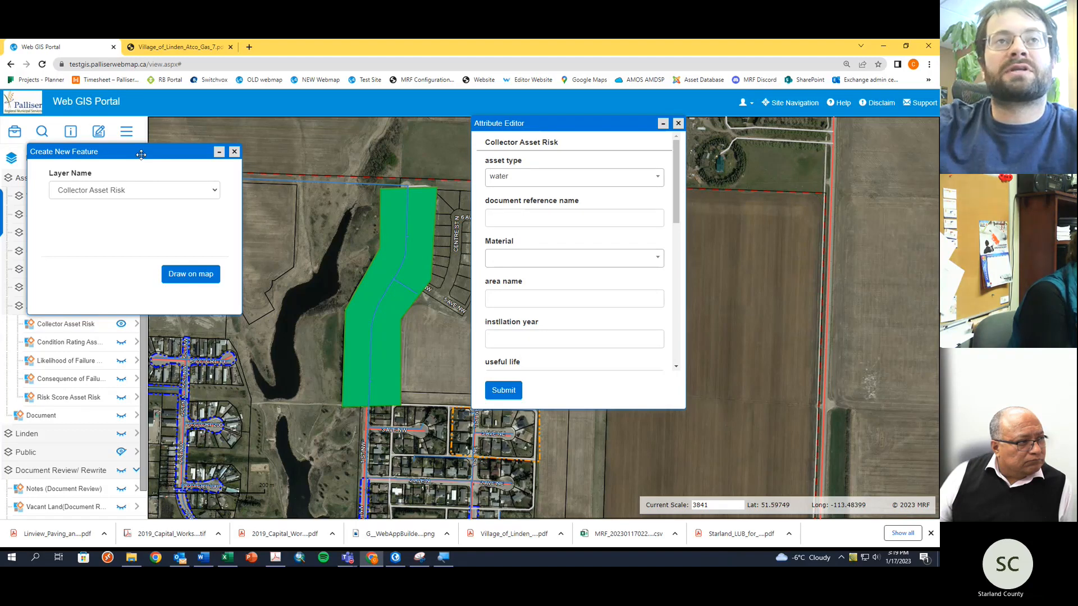
# Step: Move the Create New Feature window out of the way and run a Document Search without any filters
pyautogui.moveTo(141, 154); pyautogui.dragTo(170, 334)
pyautogui.click(42, 131)
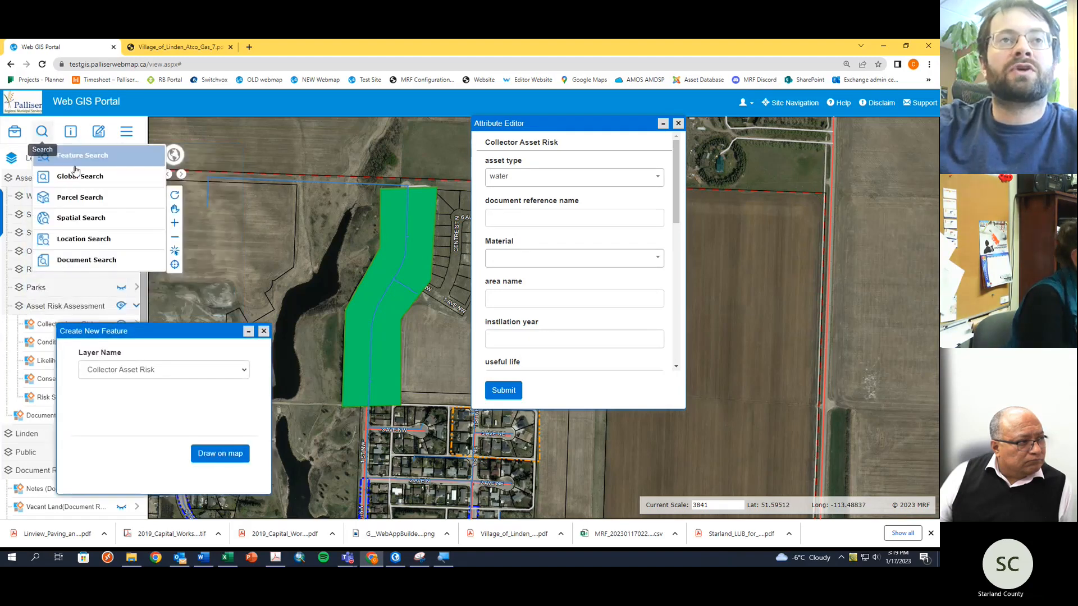
pyautogui.click(103, 262)
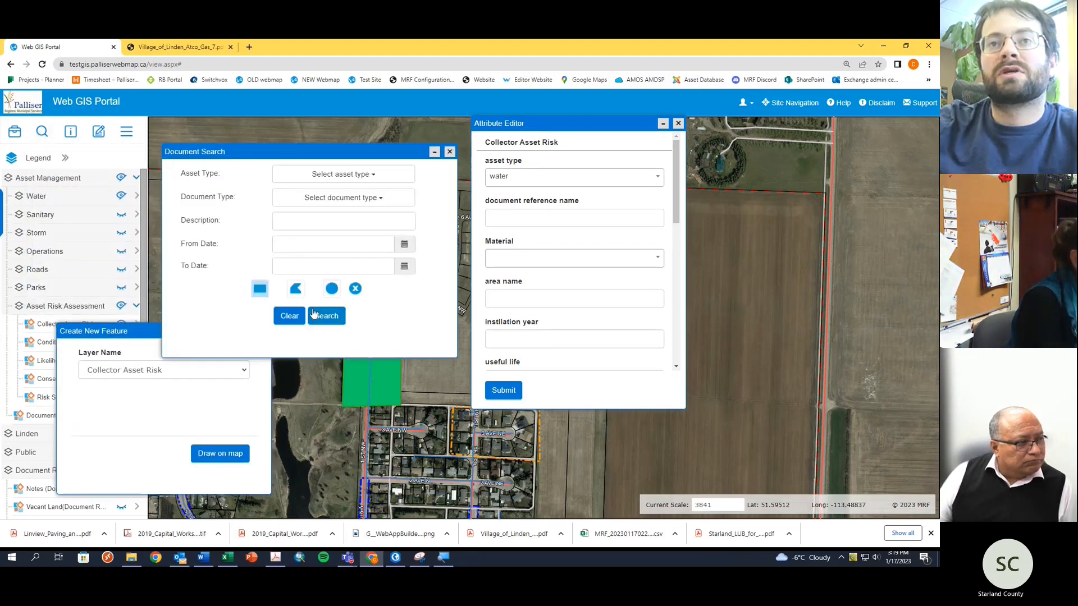
pyautogui.click(329, 318)
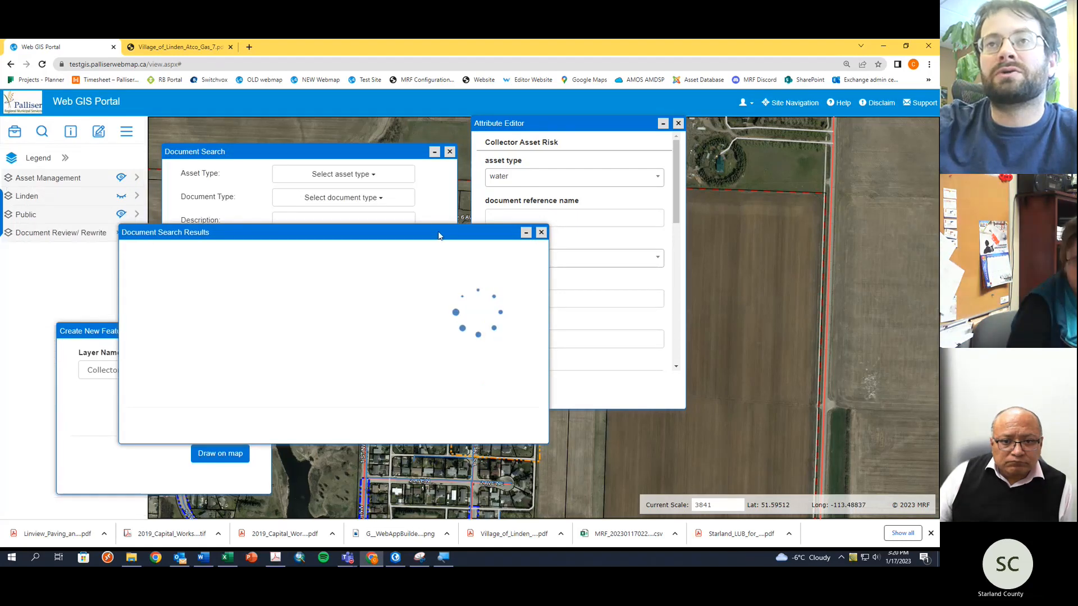
pyautogui.moveTo(427, 238); pyautogui.dragTo(354, 377)
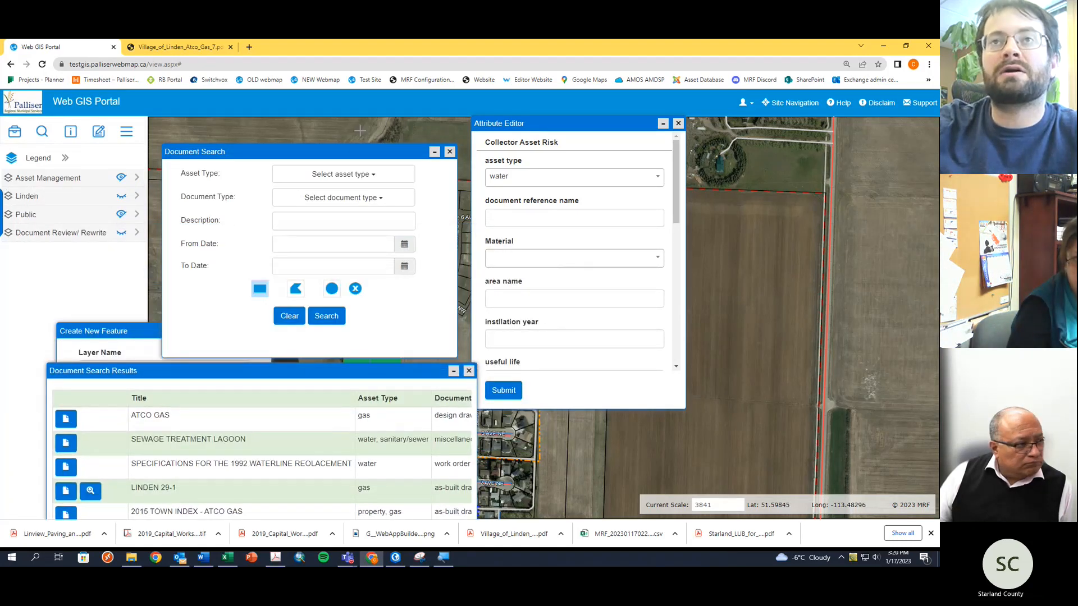
# Step: Minimize the Document Search and Create New Feature windows and show page 3 of the document search results
pyautogui.click(433, 152)
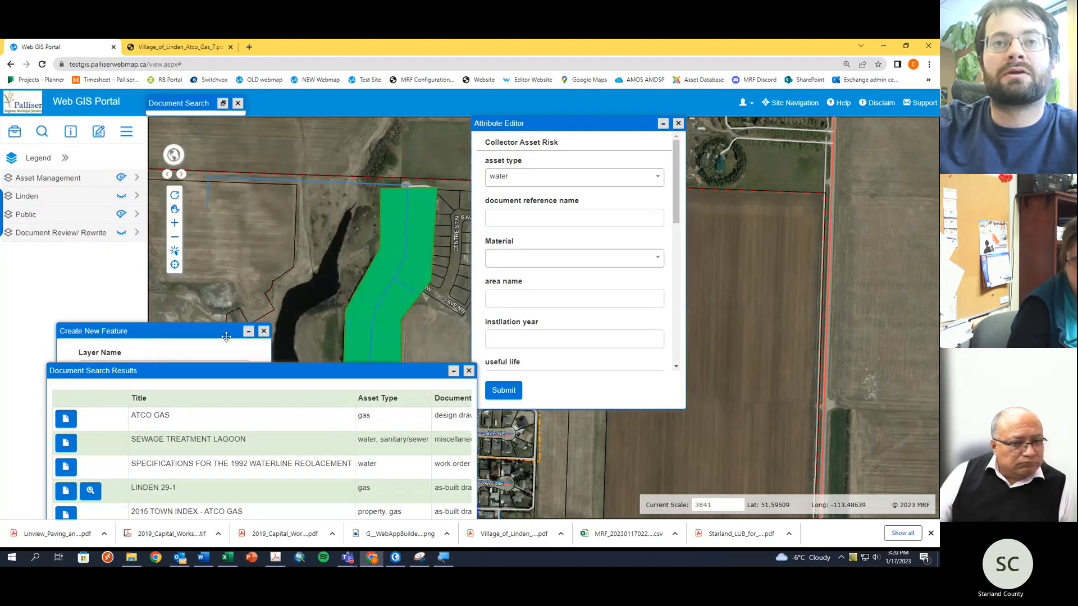
pyautogui.moveTo(226, 337); pyautogui.dragTo(189, 296)
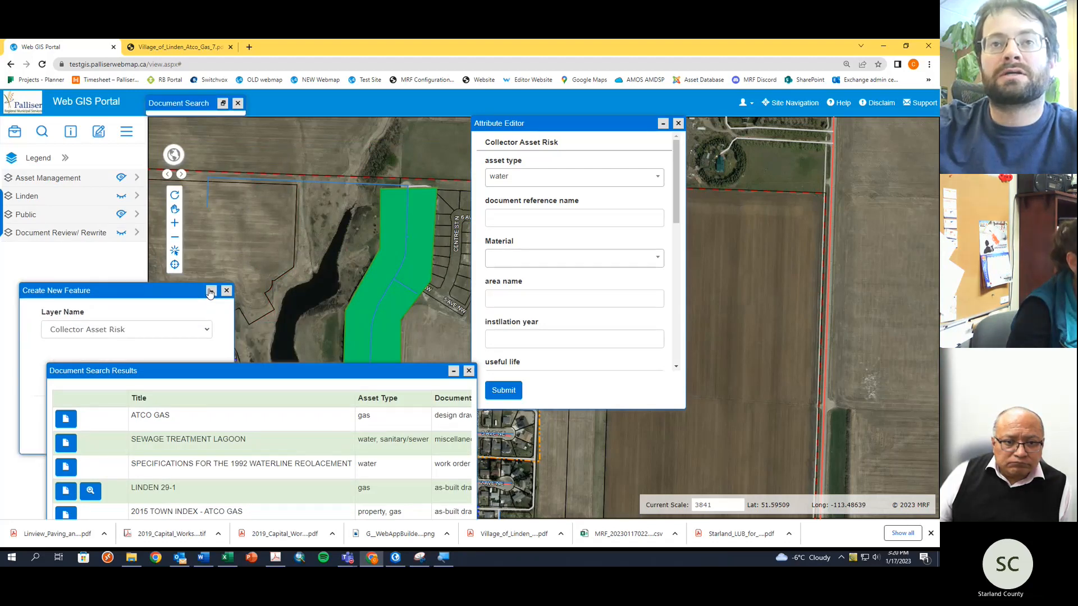
pyautogui.click(210, 291)
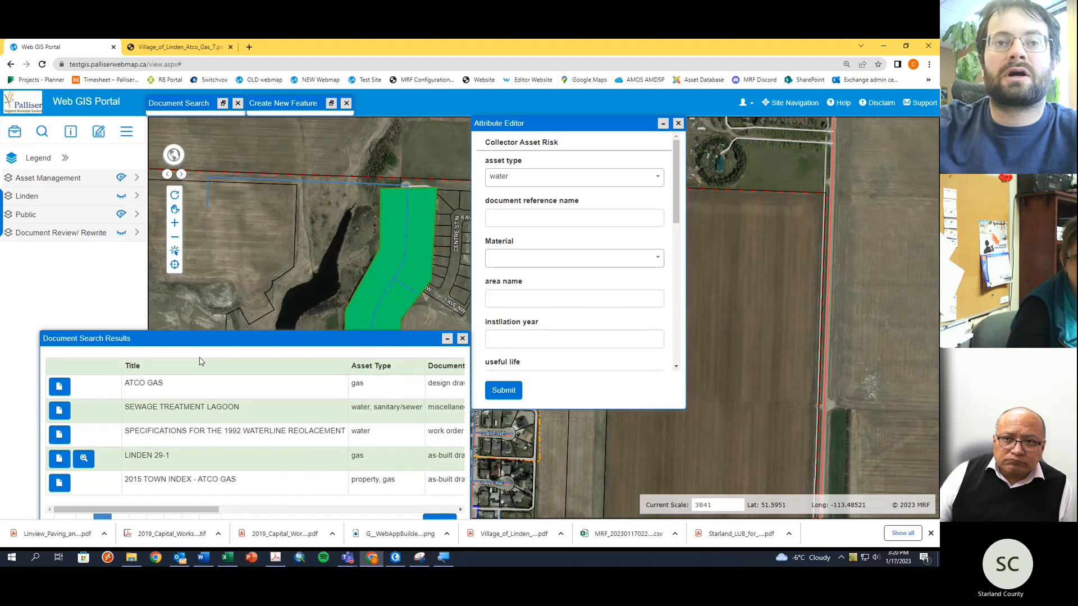
pyautogui.moveTo(198, 340); pyautogui.dragTo(206, 302)
pyautogui.click(149, 485)
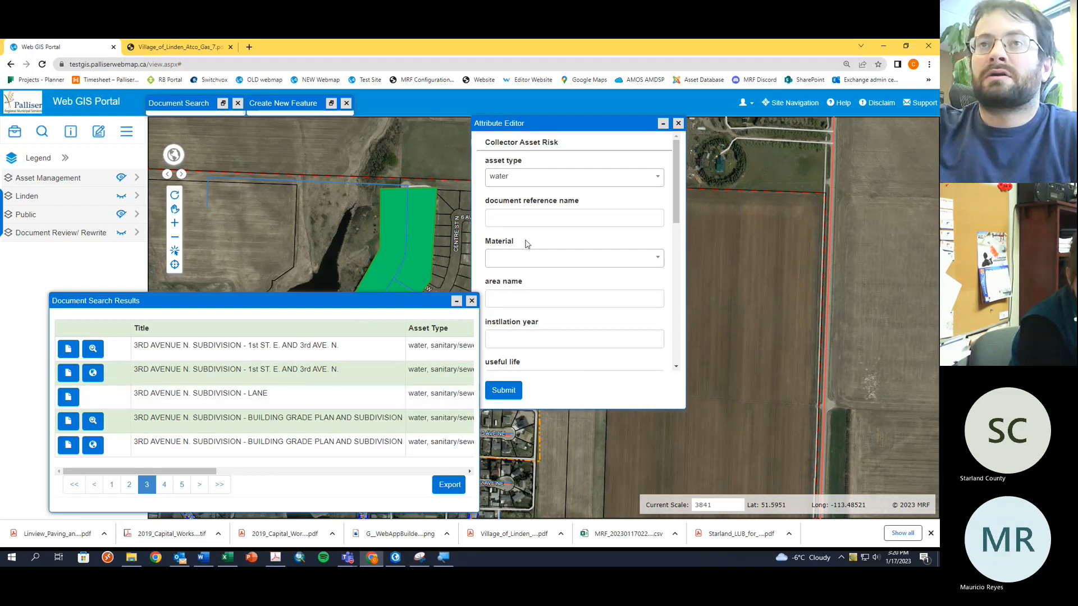
# Step: Enter "3rd avenue N" as the document reference name and move the search results window off the polygon
pyautogui.click(533, 219)
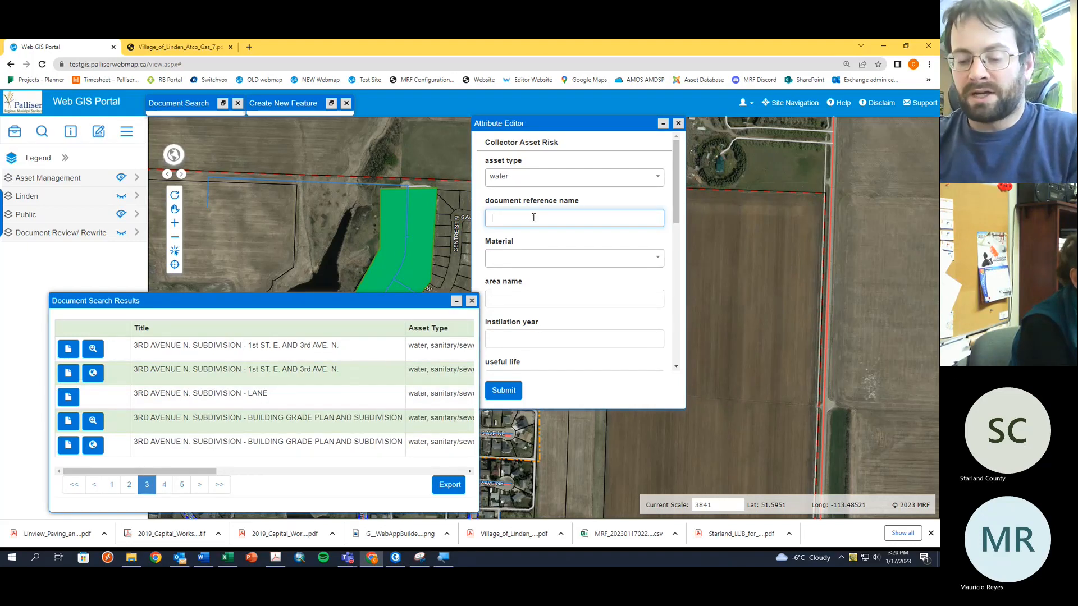
pyautogui.write('e')
pyautogui.write('3rd a')
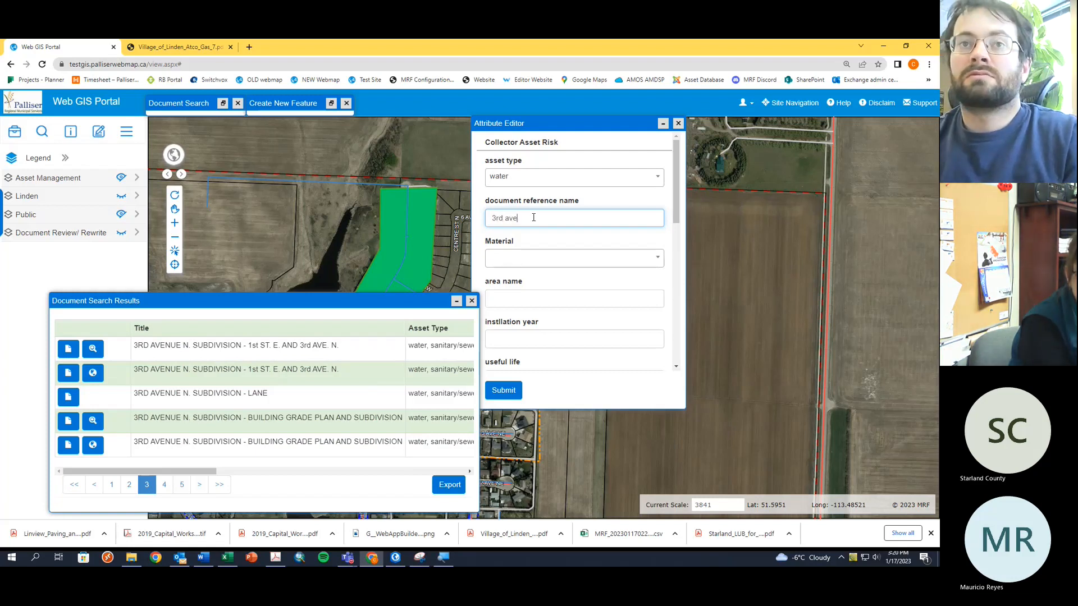
pyautogui.write('nue')
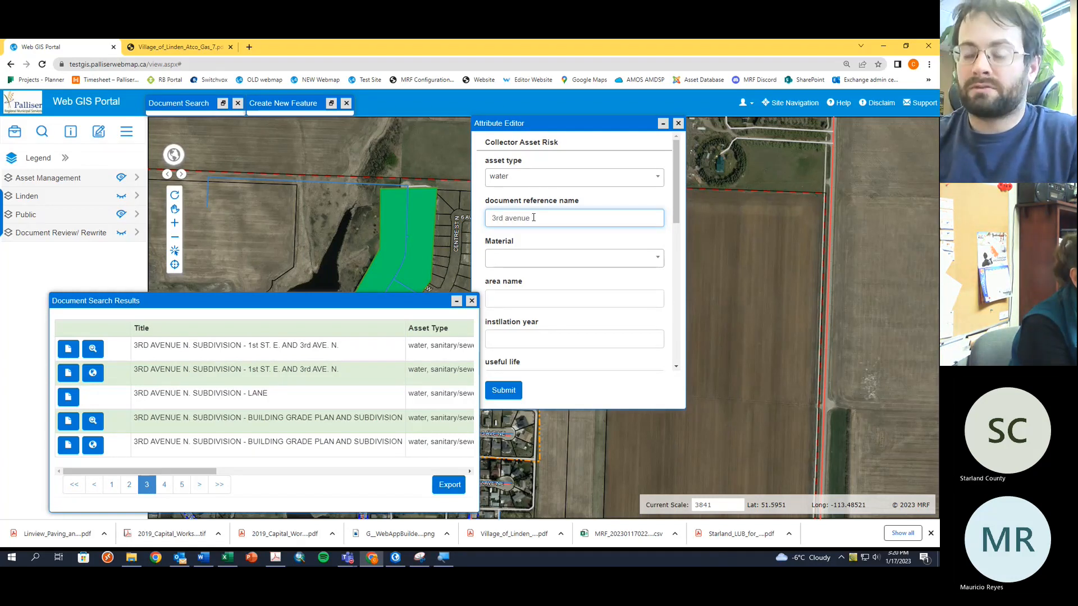
pyautogui.write(' N')
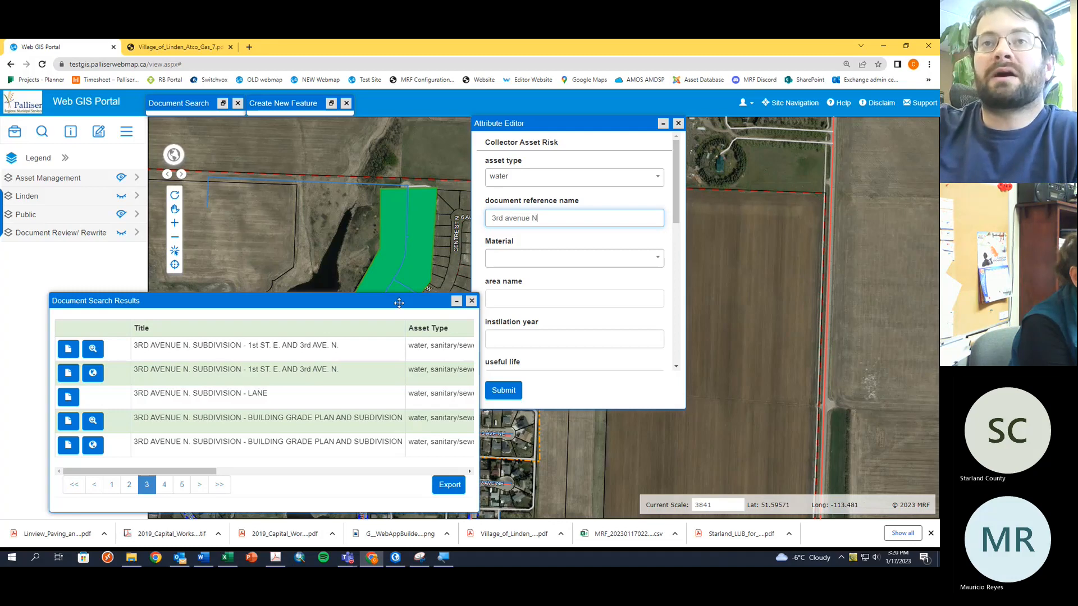
pyautogui.moveTo(399, 303); pyautogui.dragTo(297, 404)
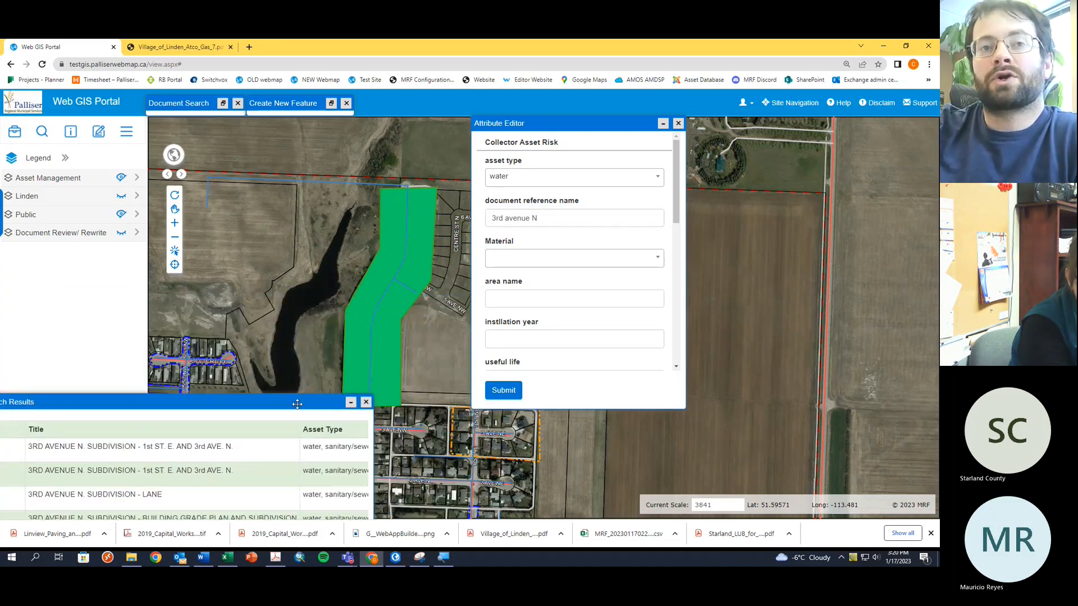
pyautogui.click(541, 216)
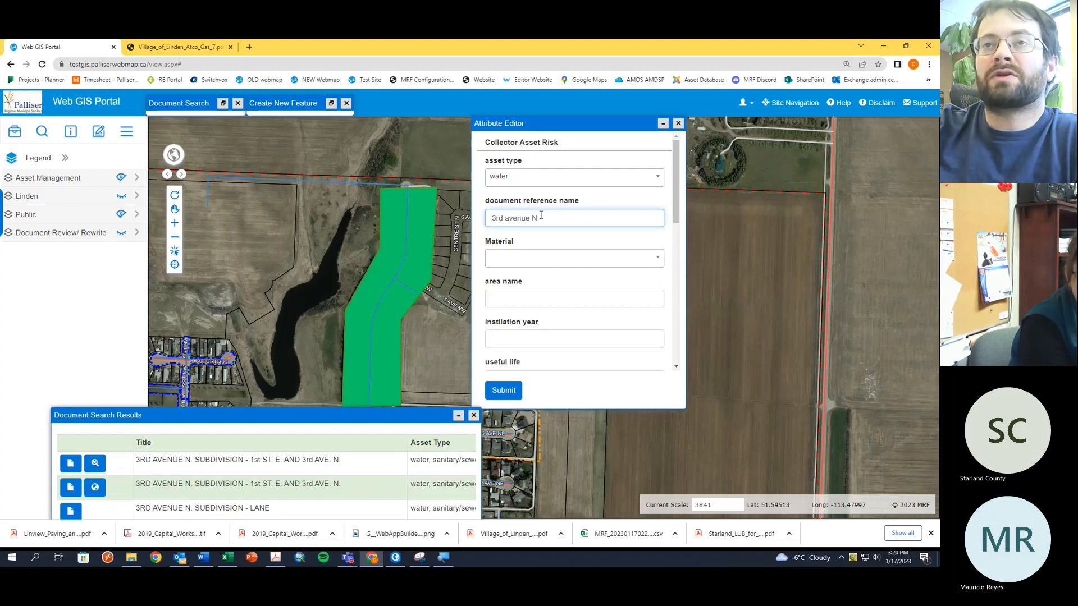
pyautogui.moveTo(541, 216); pyautogui.dragTo(494, 226)
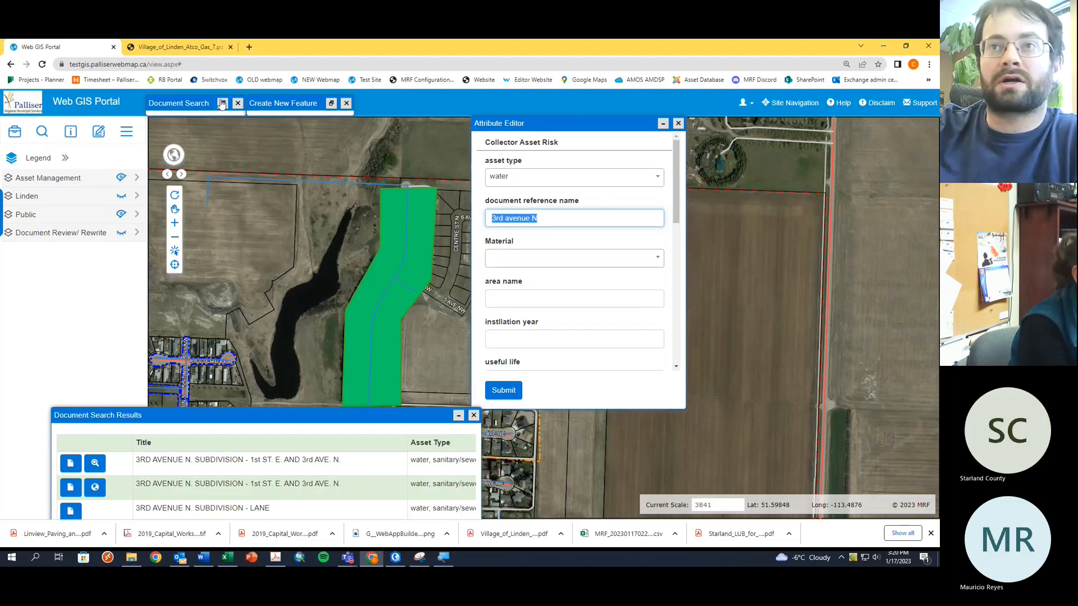
pyautogui.click(544, 221)
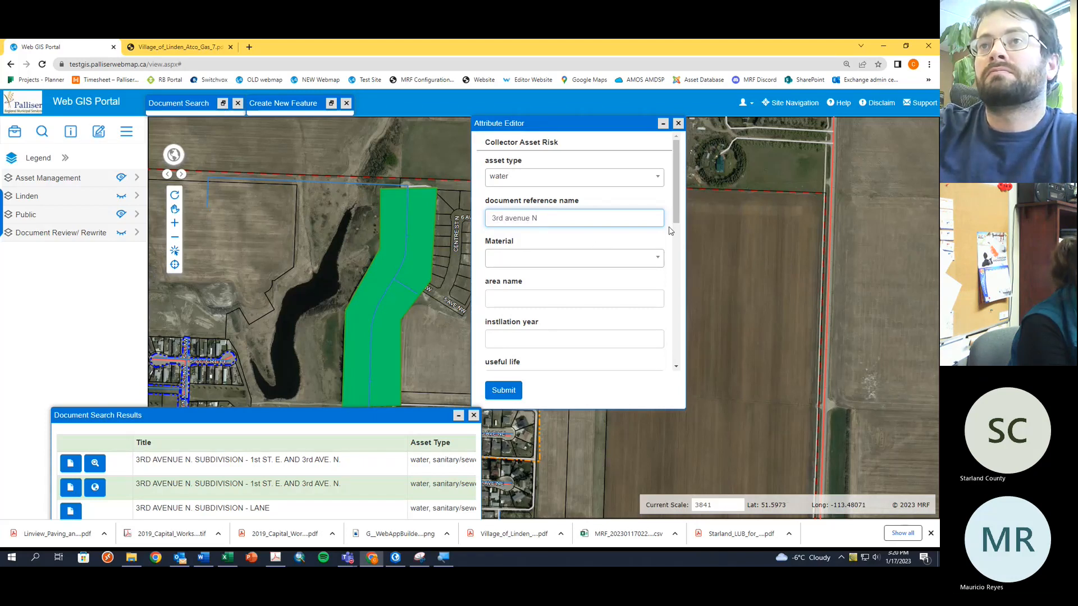
# Step: Set the material of the new collector polygon to PVC
pyautogui.scroll(-1, 681, 213)
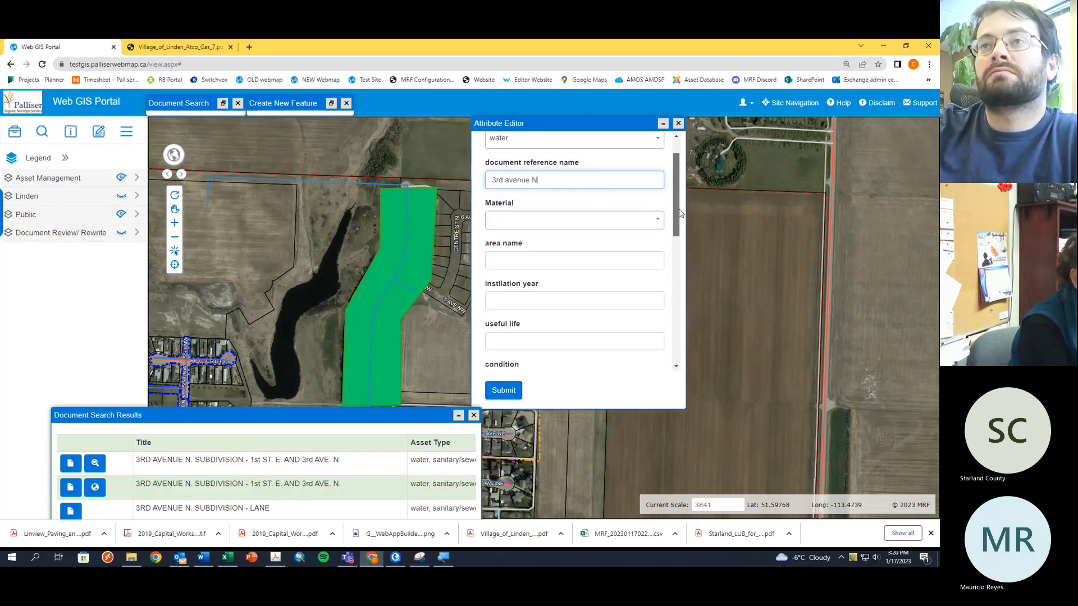
pyautogui.click(646, 219)
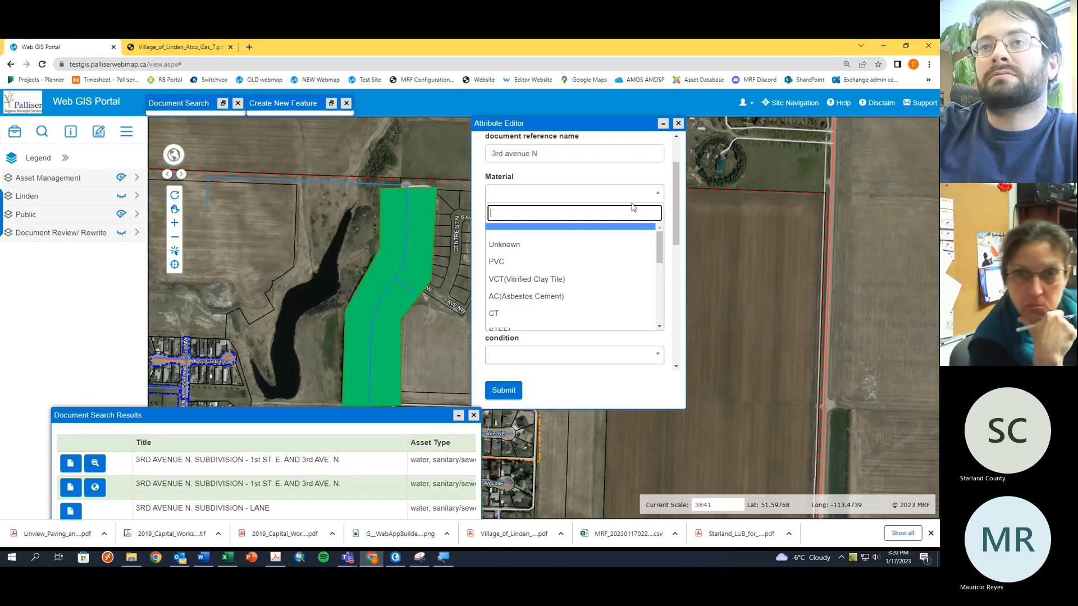
pyautogui.click(637, 264)
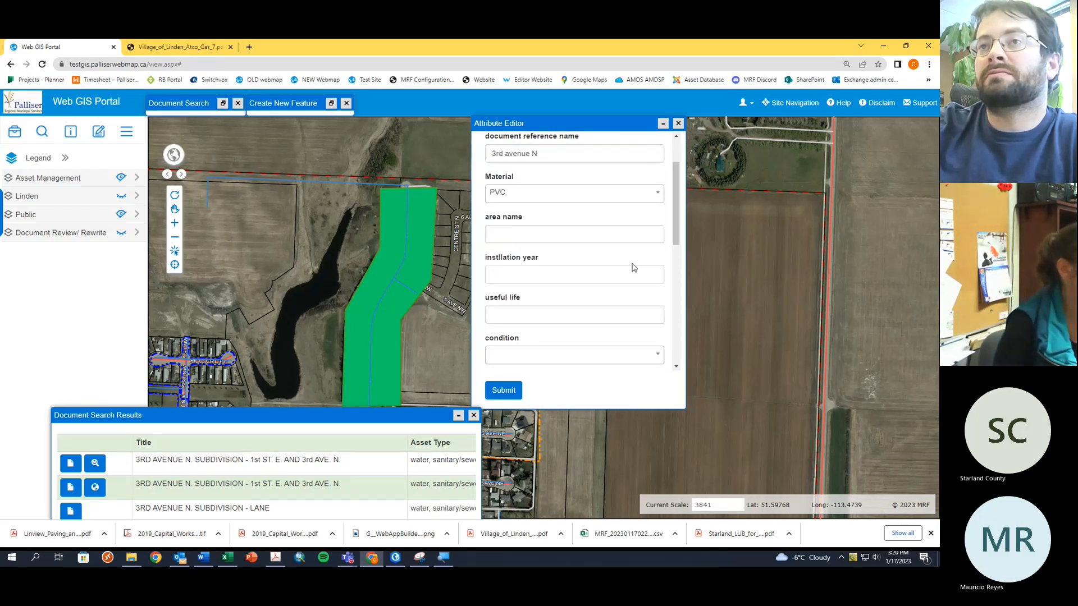
pyautogui.scroll(2, 684, 223)
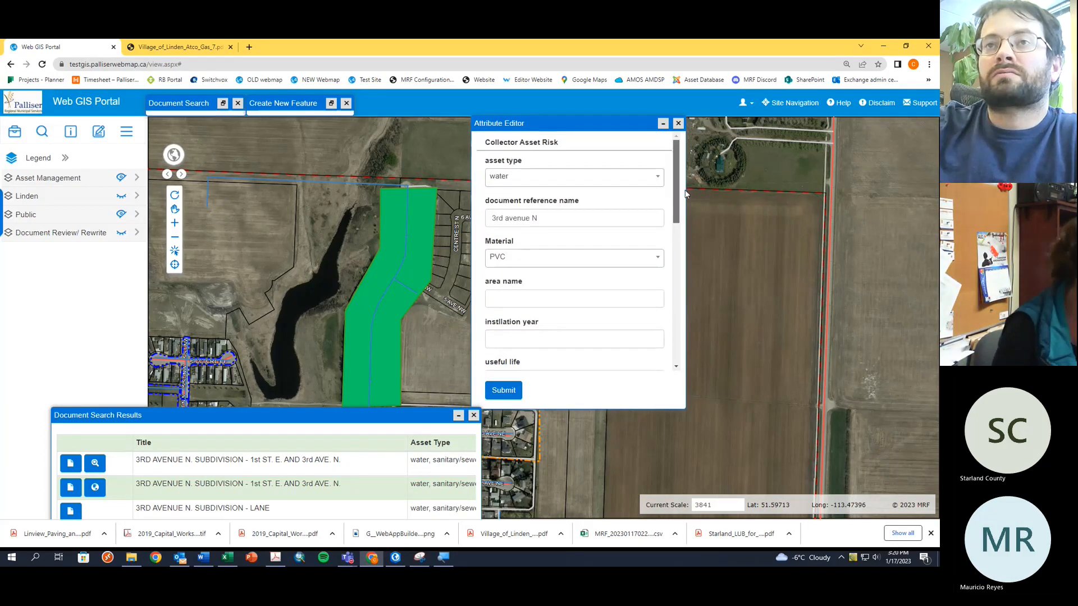
pyautogui.scroll(-1, 686, 208)
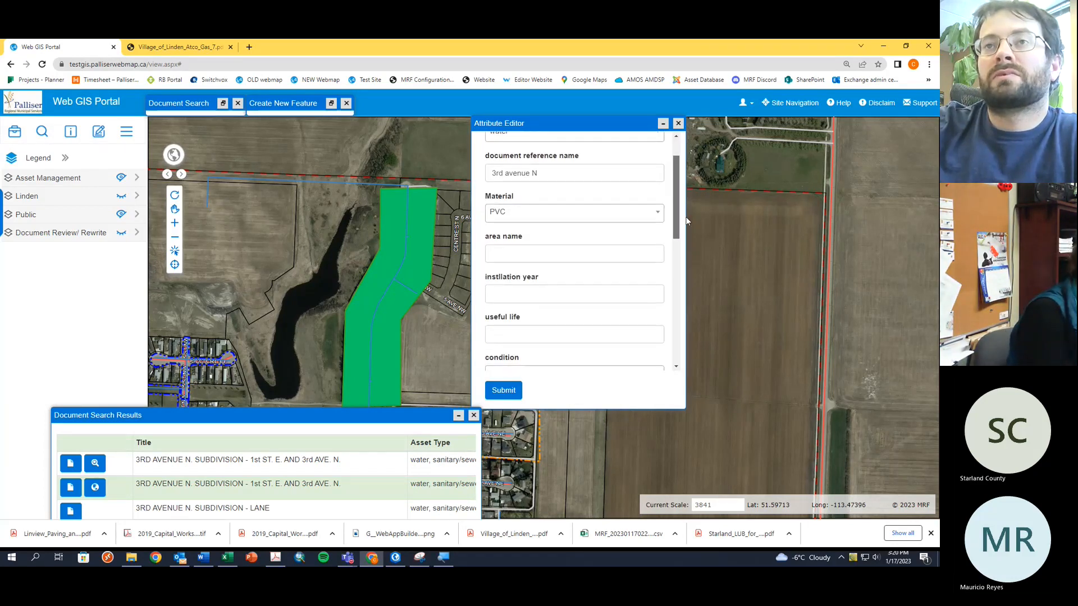
pyautogui.press('Tab')
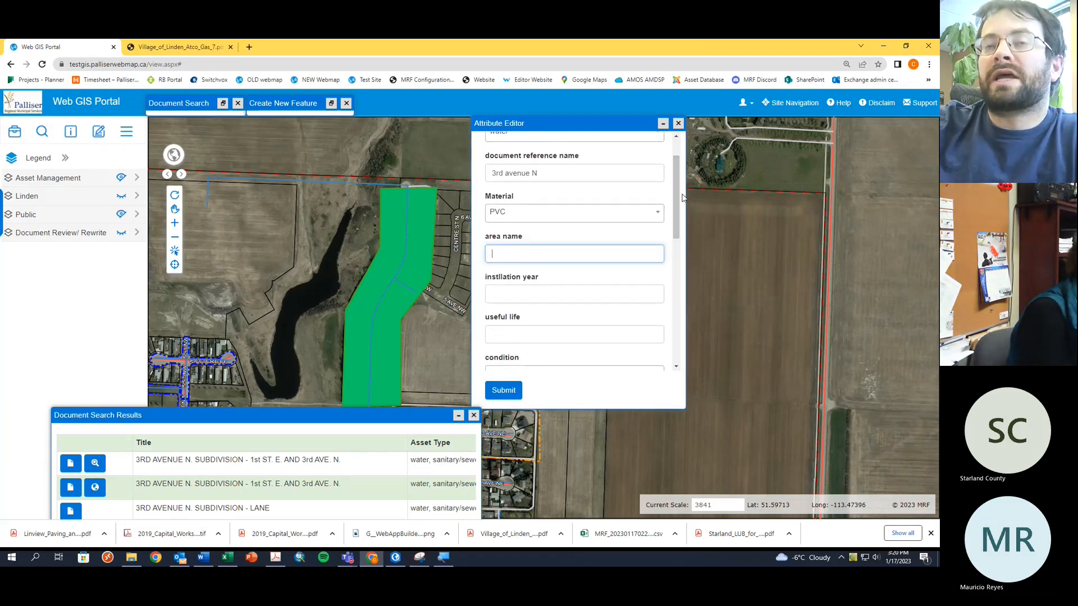
pyautogui.click(680, 200)
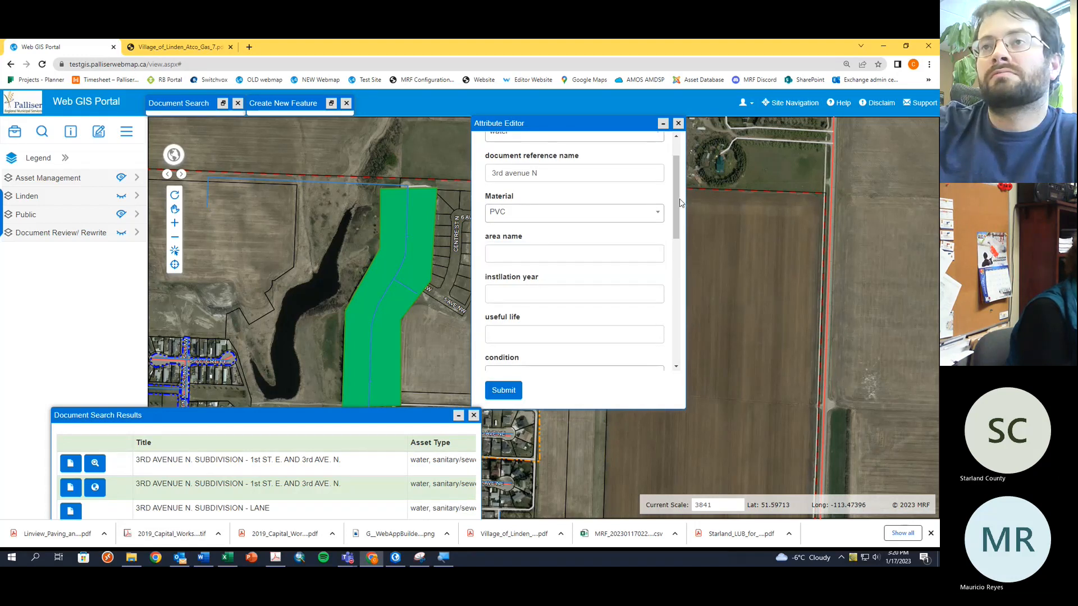
# Step: Enter "NW Subdivision" as the area name of the new collector polygon
pyautogui.click(642, 251)
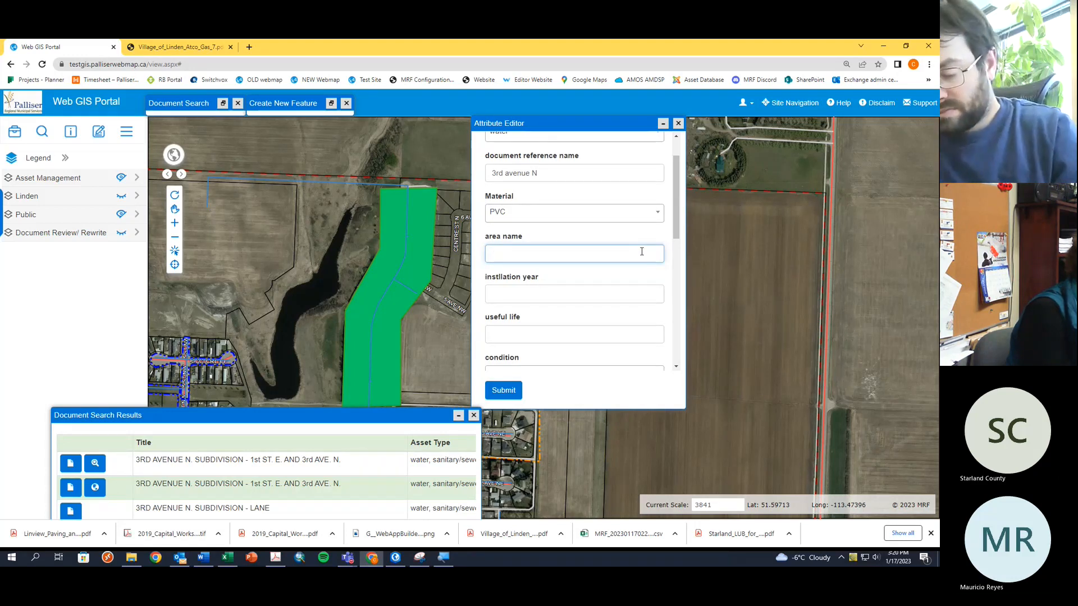
pyautogui.write('NW ')
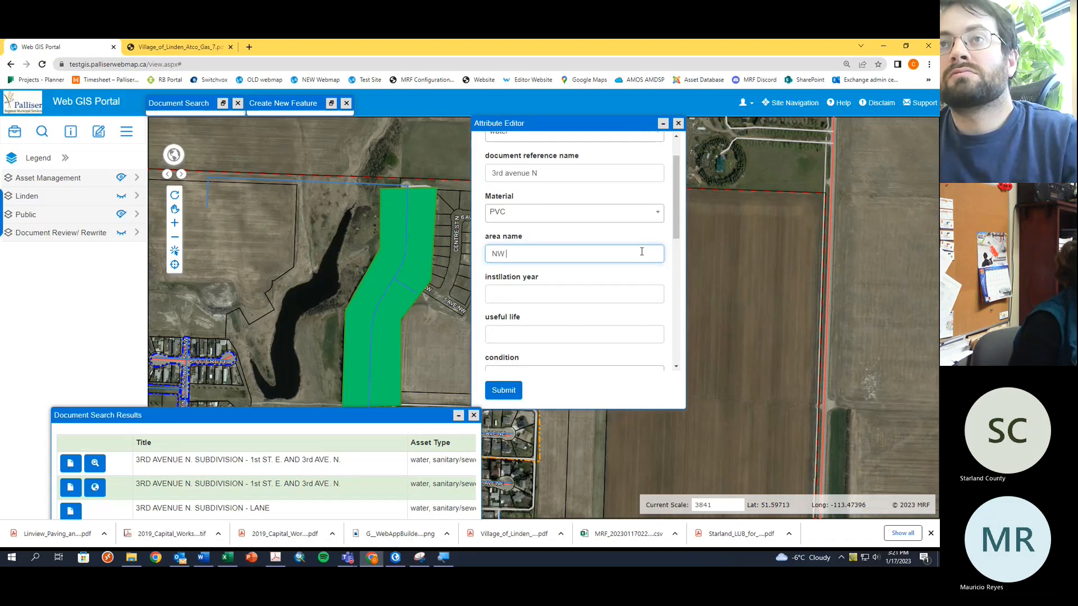
pyautogui.write('Subdivi')
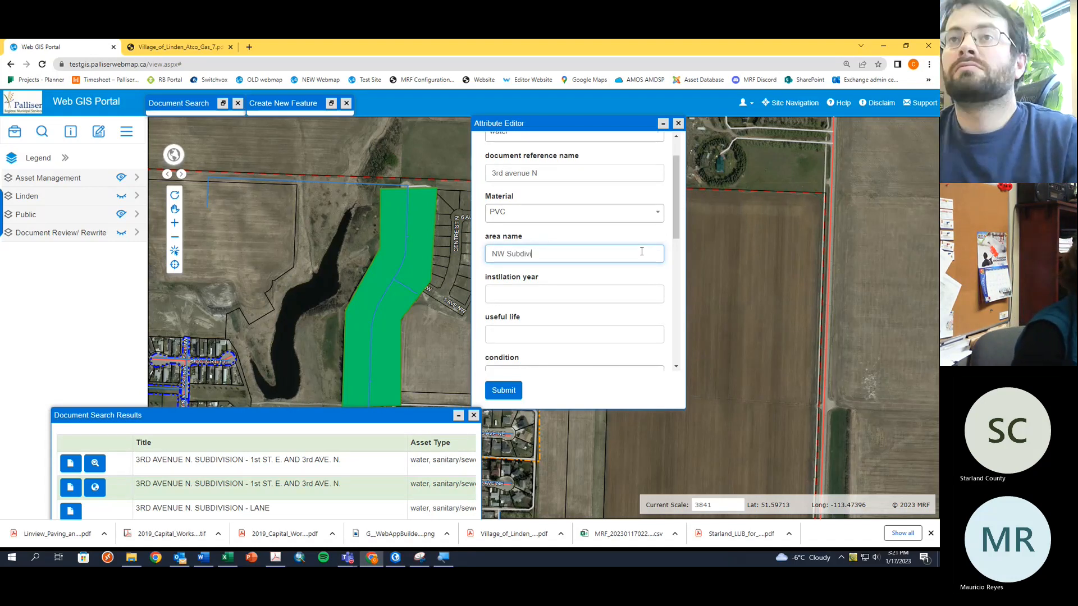
pyautogui.write('sion')
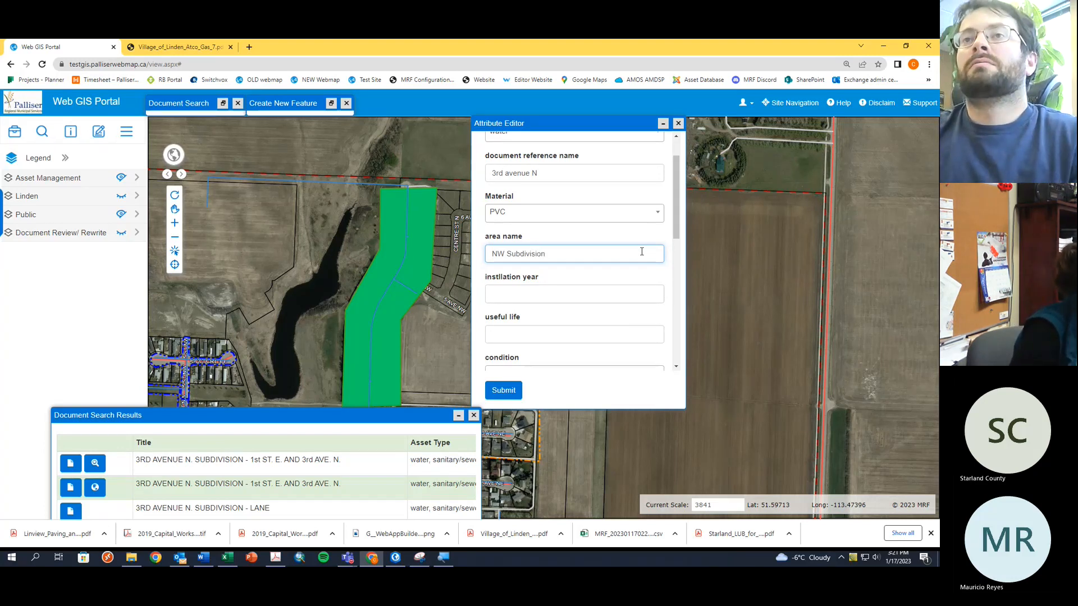
# Step: Set the polygon's installation year to 1995 and its useful life to 100
pyautogui.press('Tab')
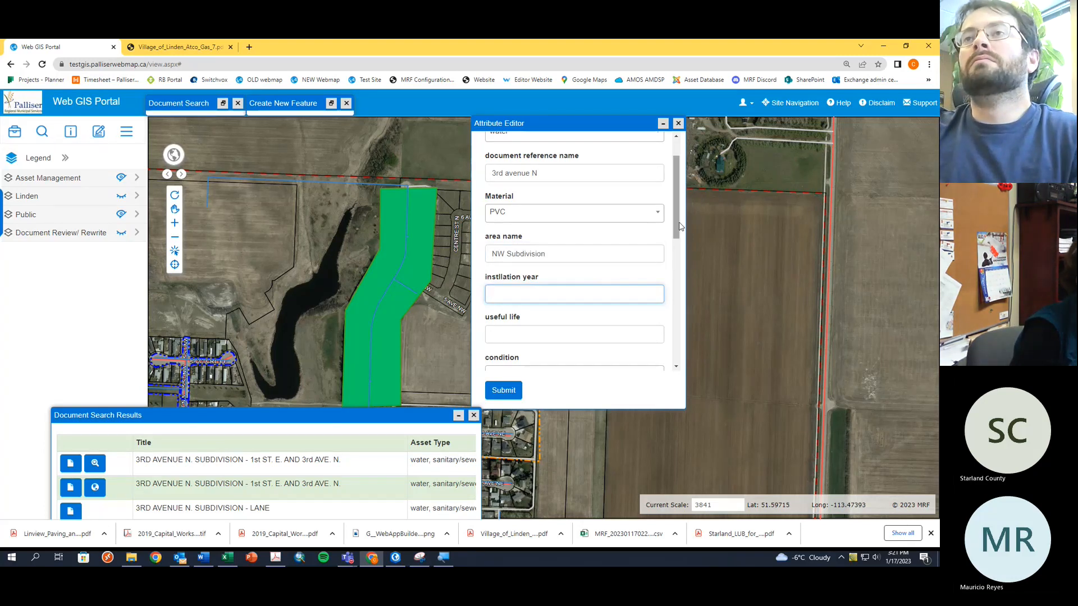
pyautogui.moveTo(680, 226); pyautogui.dragTo(681, 269)
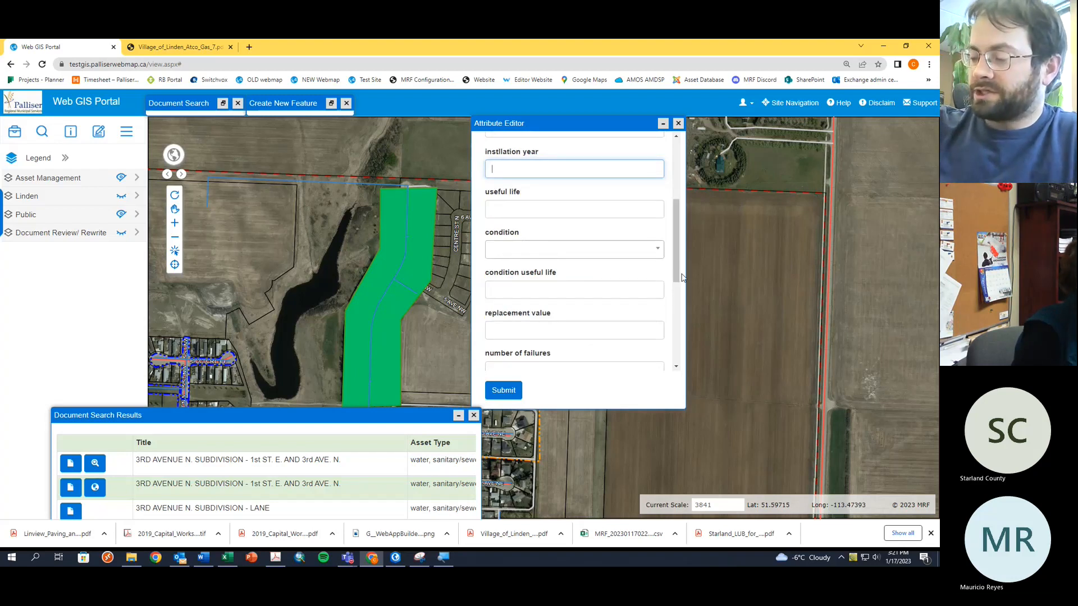
pyautogui.write('1995')
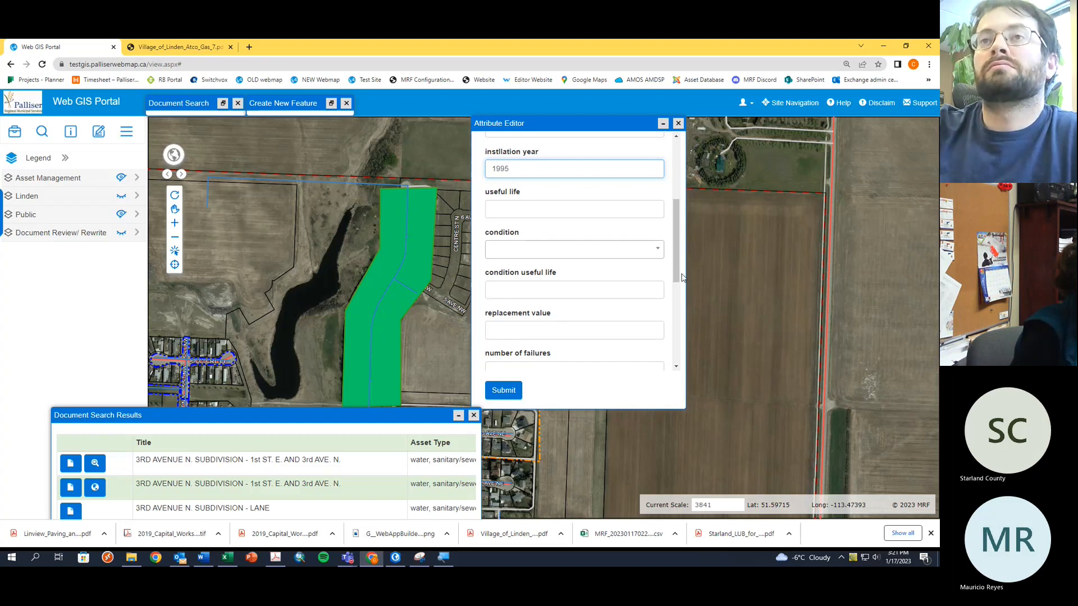
pyautogui.moveTo(679, 241); pyautogui.dragTo(681, 242)
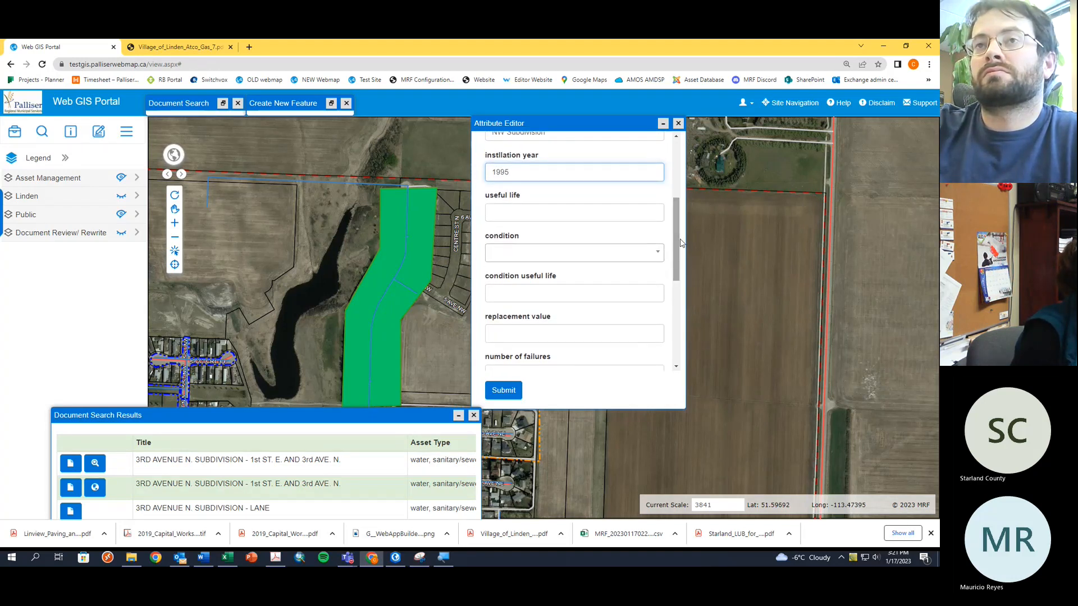
pyautogui.press('Tab')
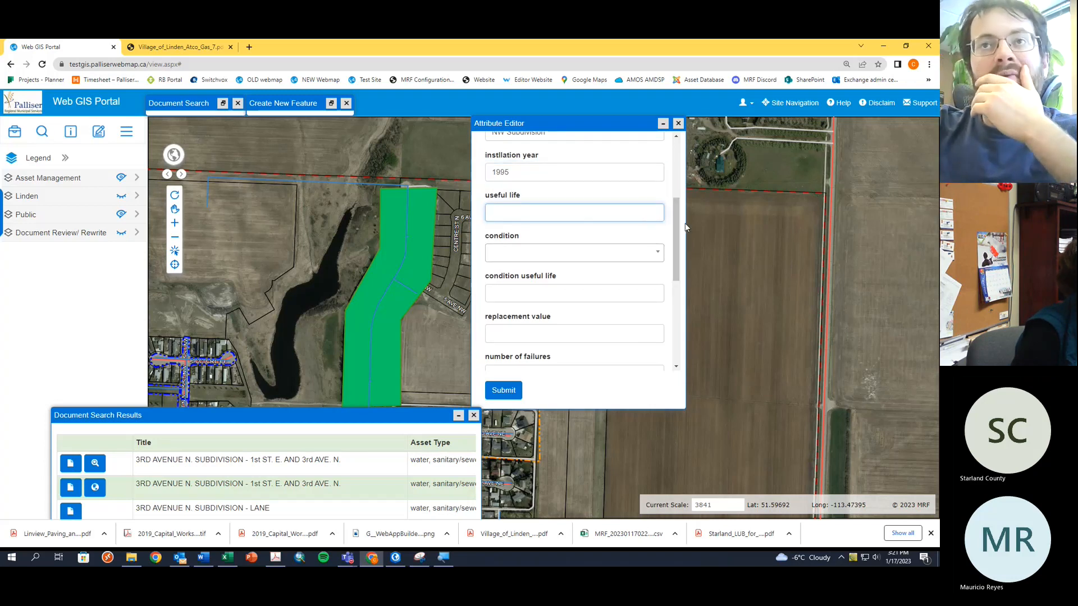
pyautogui.moveTo(676, 227); pyautogui.dragTo(685, 202)
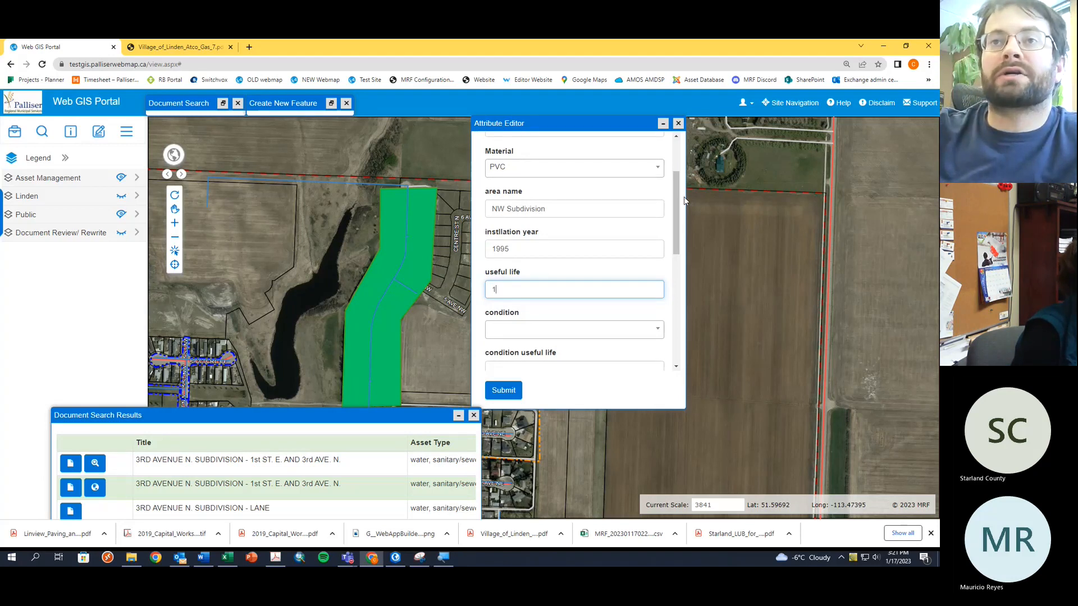
pyautogui.write('00')
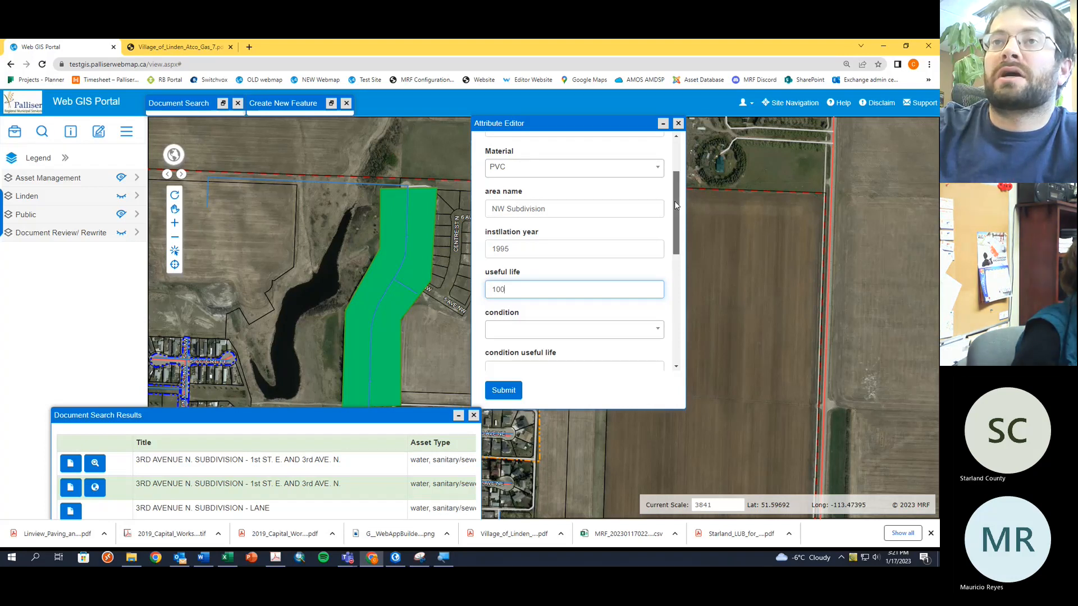
pyautogui.moveTo(676, 206); pyautogui.dragTo(679, 211)
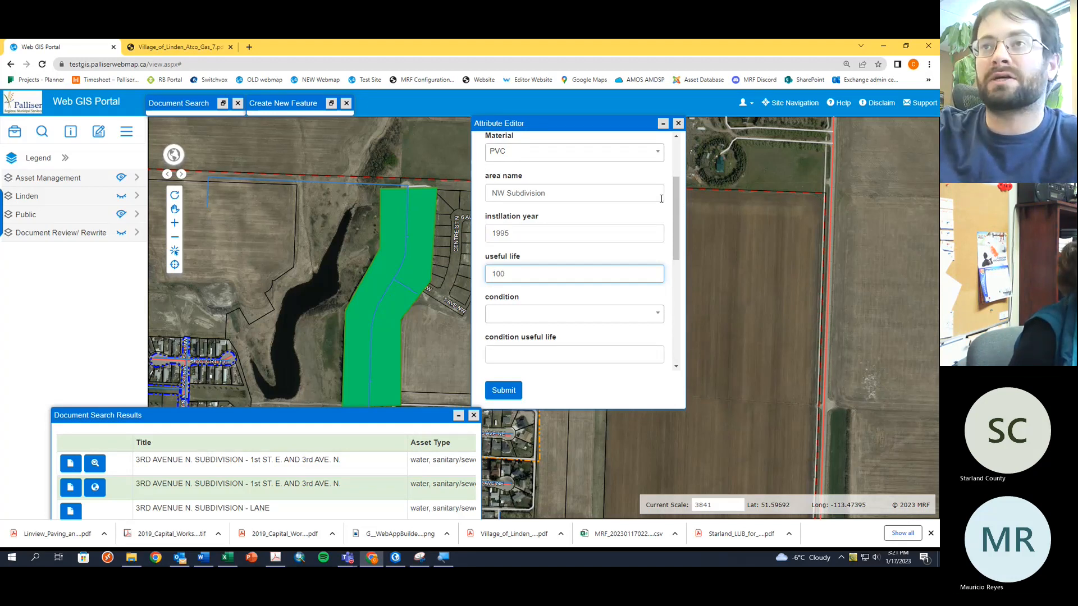
# Step: Move the search results window clear of the polygon's lower edge and set the polygon's condition to Moderate defects
pyautogui.scroll(-1, 671, 211)
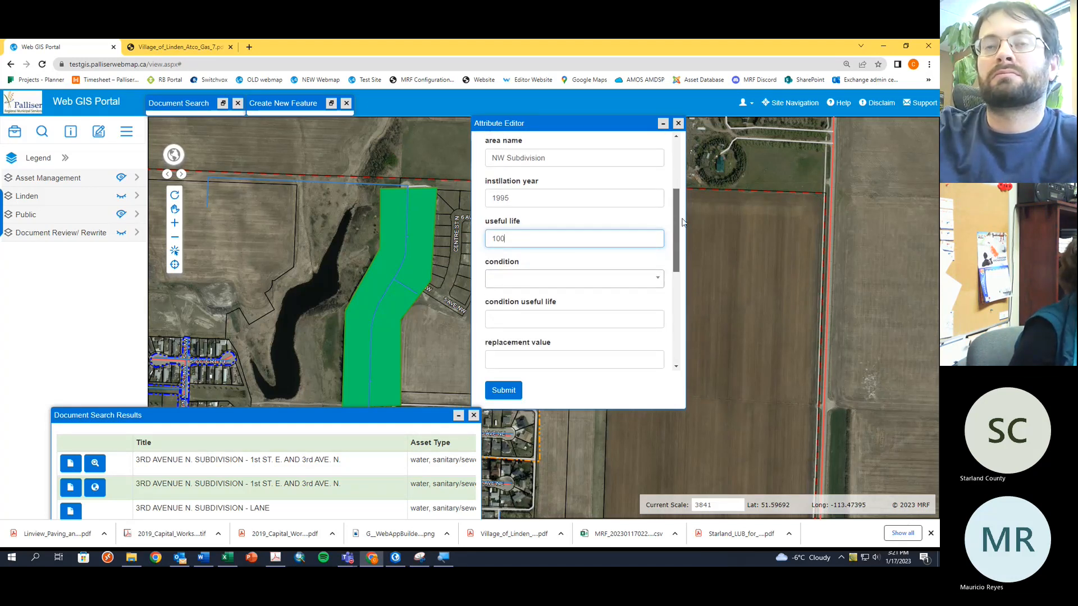
pyautogui.scroll(-1, 685, 224)
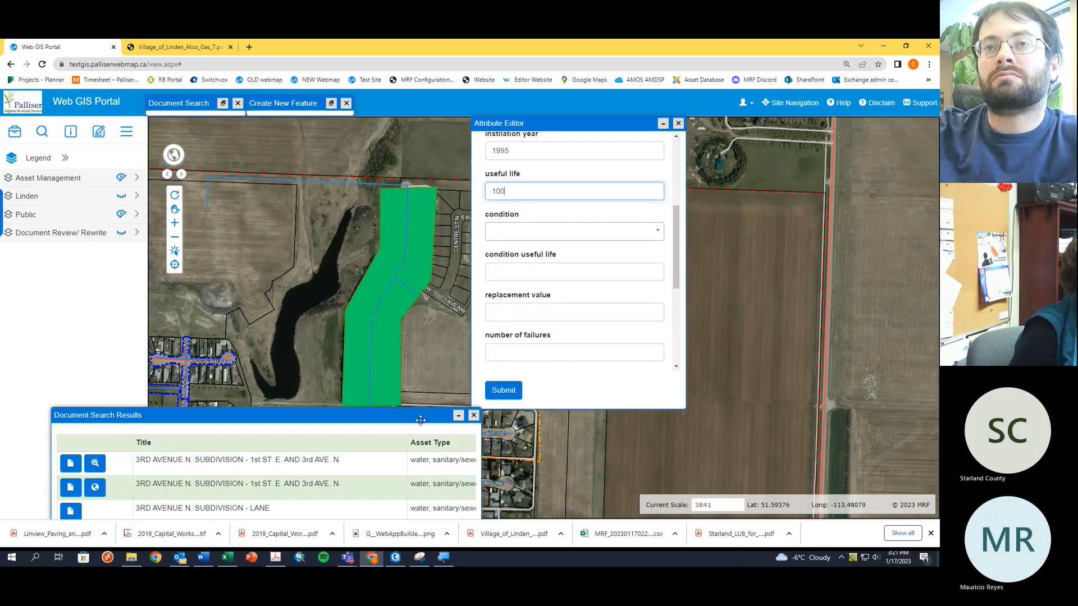
pyautogui.moveTo(421, 420); pyautogui.dragTo(438, 453)
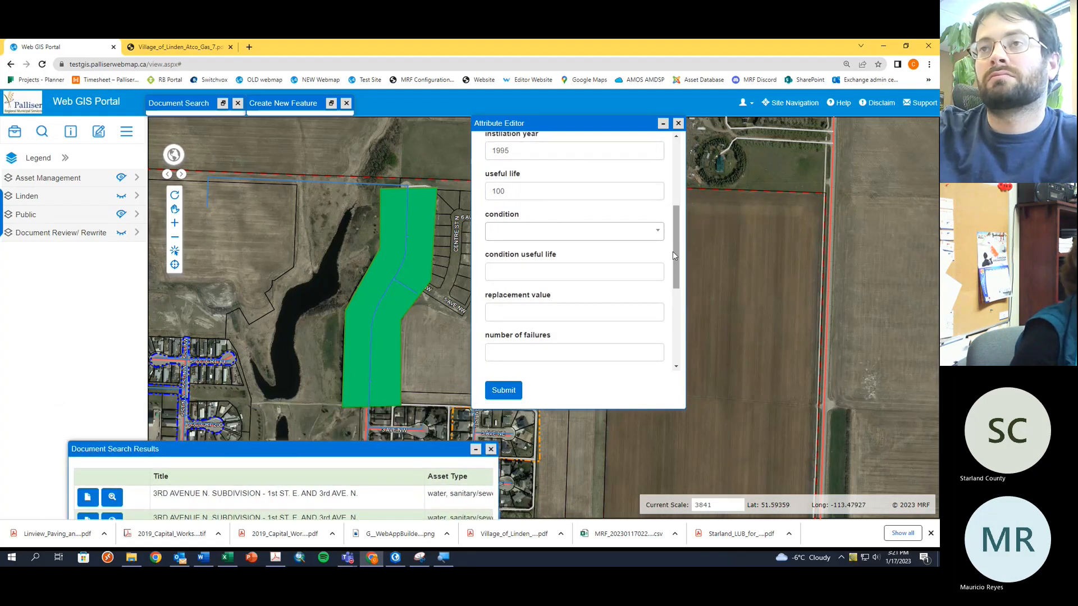
pyautogui.moveTo(673, 256); pyautogui.dragTo(675, 233)
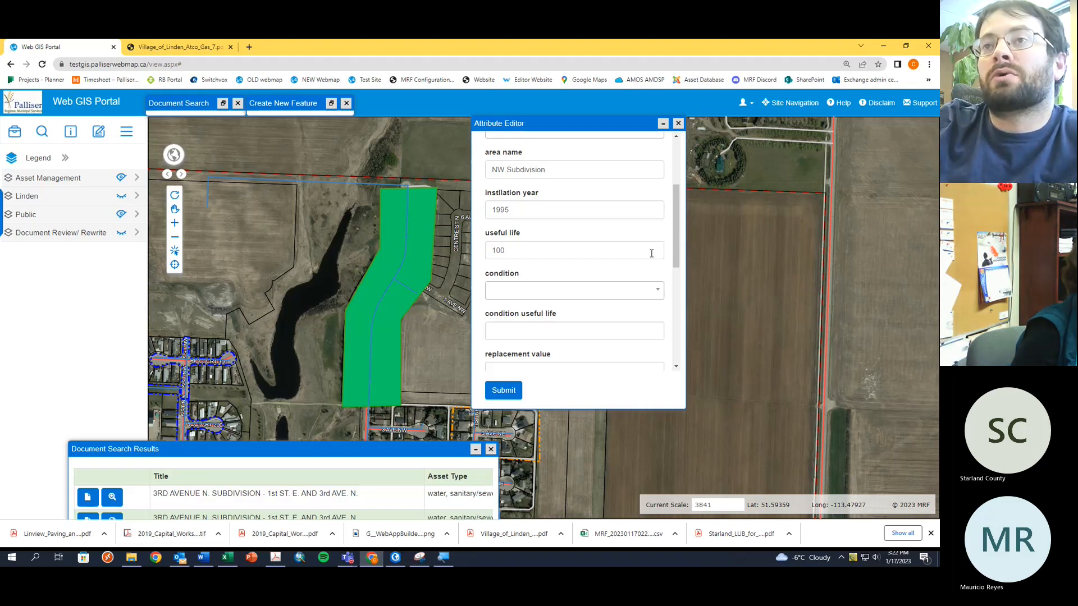
pyautogui.click(640, 288)
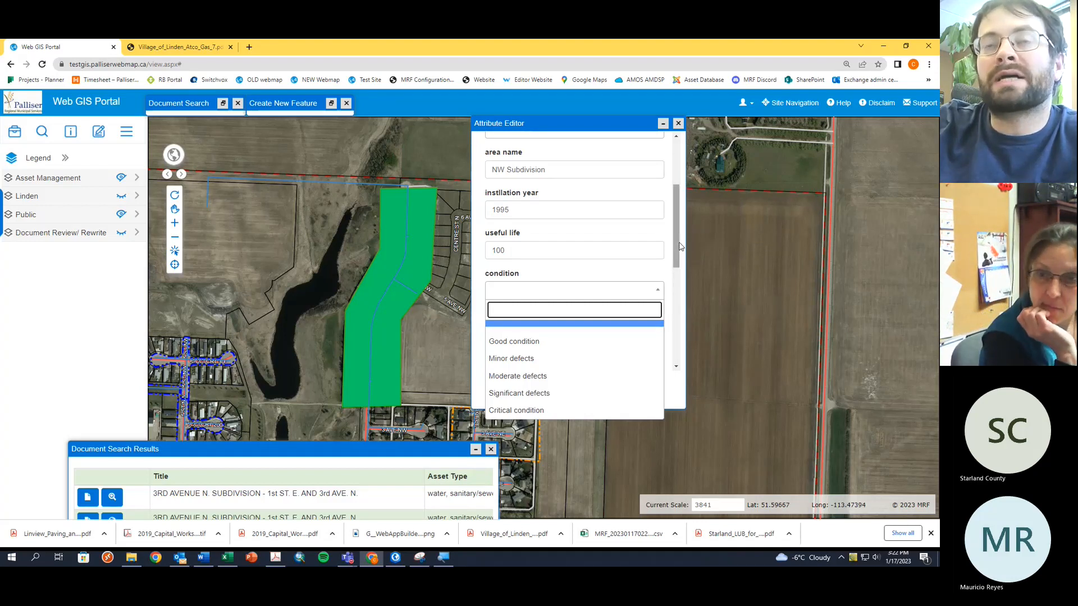
pyautogui.click(604, 377)
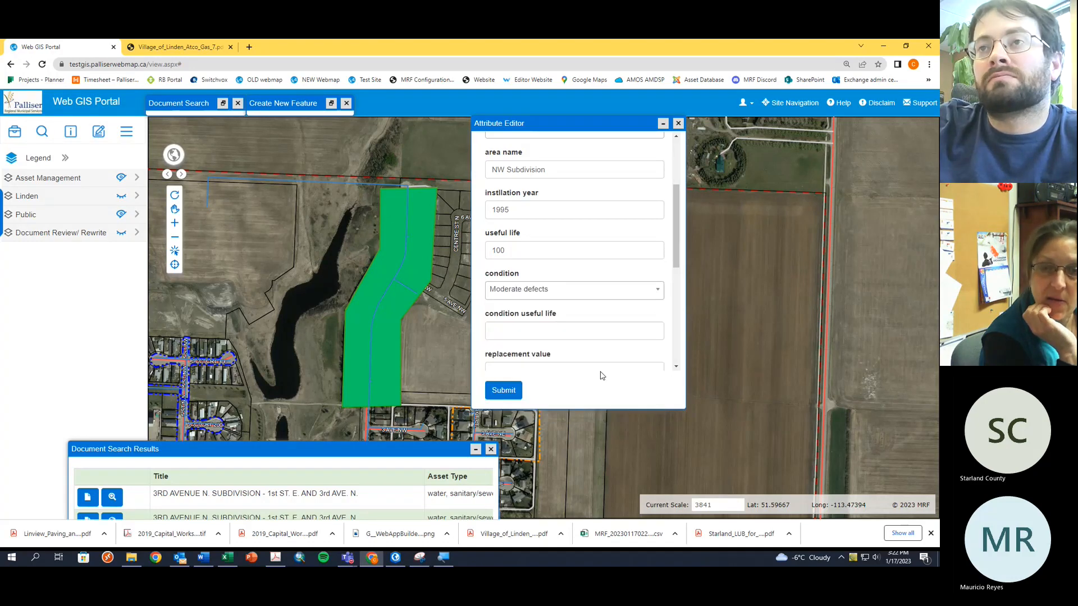
# Step: Enter 2 as the polygon's number of failures, leaving the condition useful life and replacement value empty
pyautogui.scroll(-2, 640, 320)
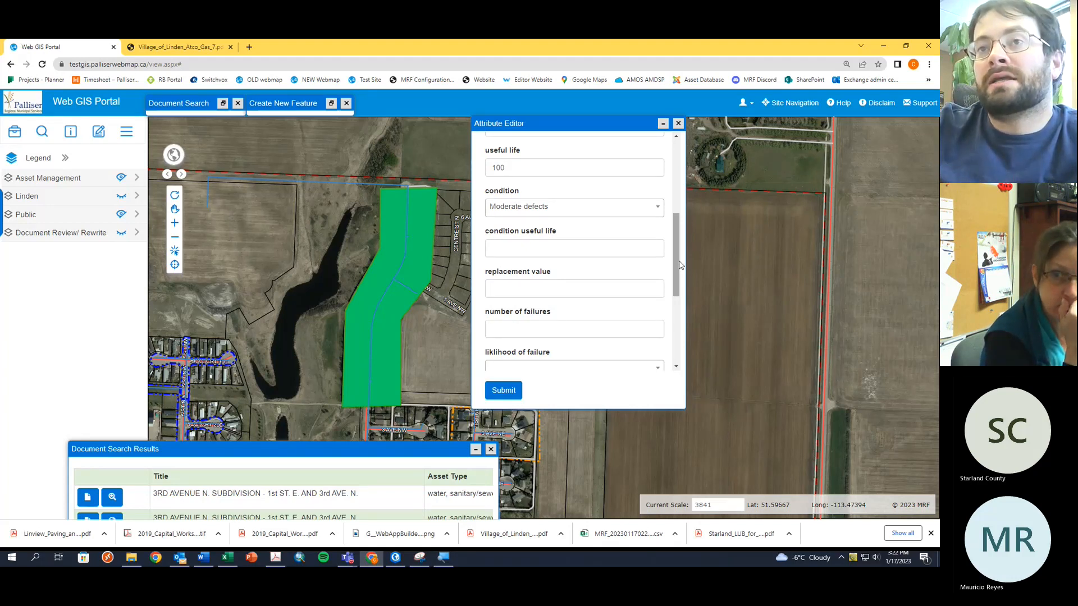
pyautogui.moveTo(680, 265); pyautogui.dragTo(680, 275)
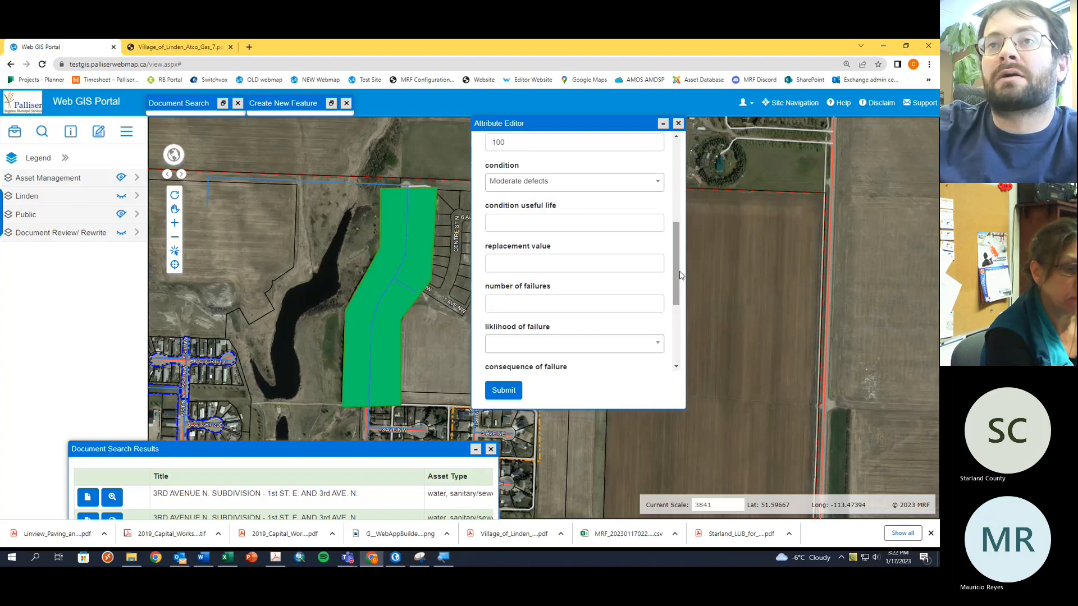
pyautogui.click(627, 305)
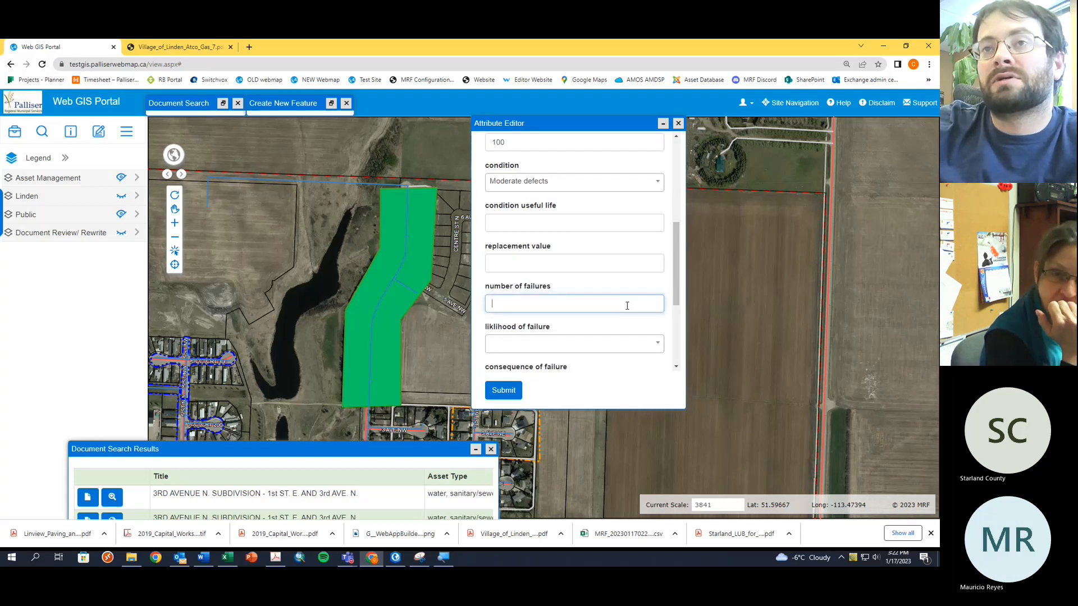
pyautogui.write('2')
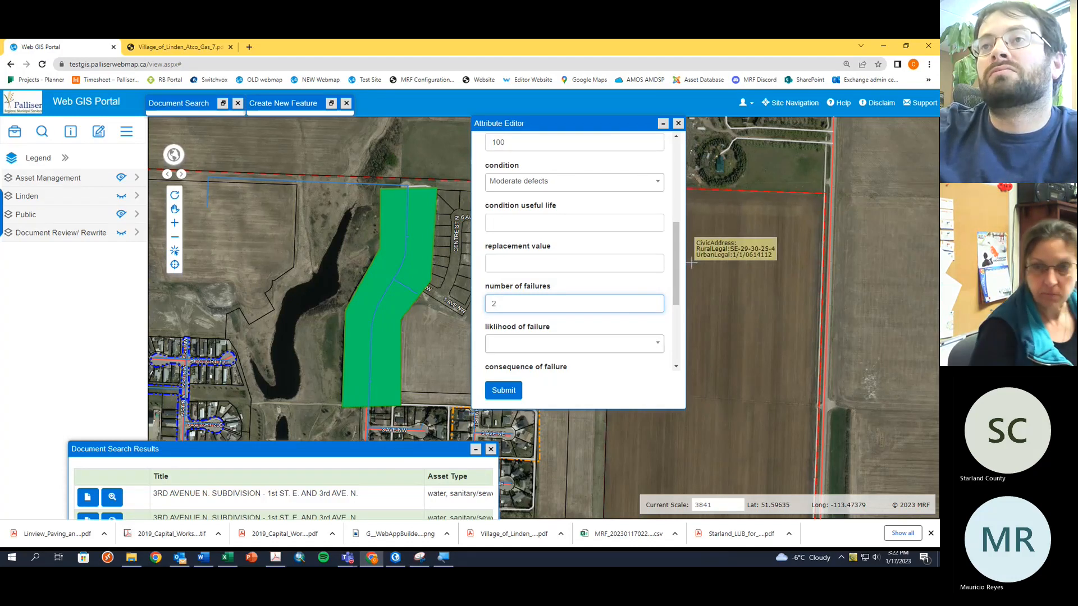
# Step: Set the polygon's likelihood of failure to "2 - Possible"
pyautogui.moveTo(677, 302); pyautogui.dragTo(676, 298)
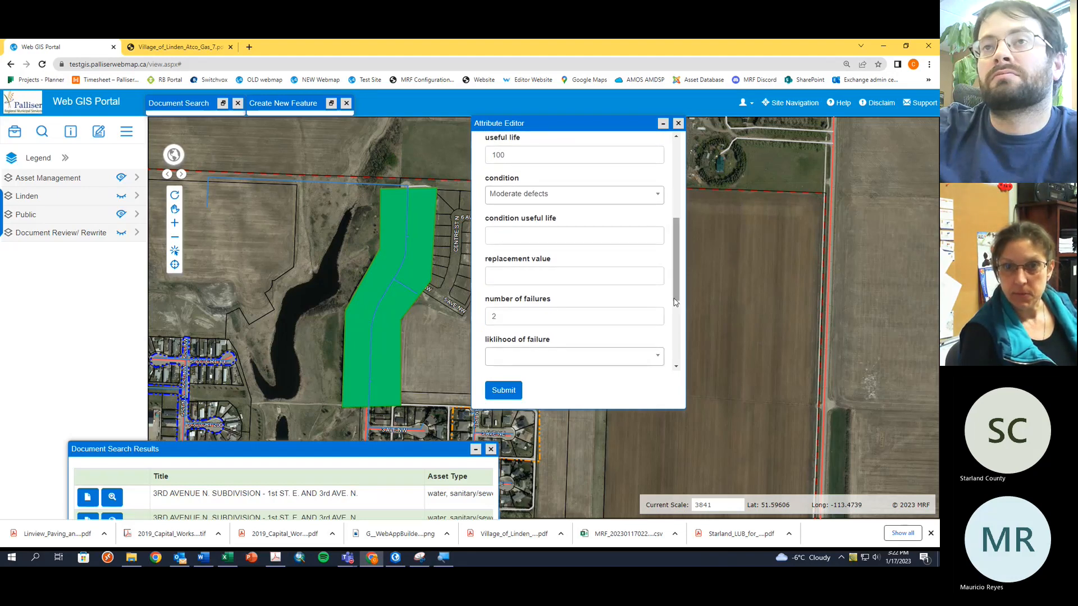
pyautogui.scroll(-2, 676, 302)
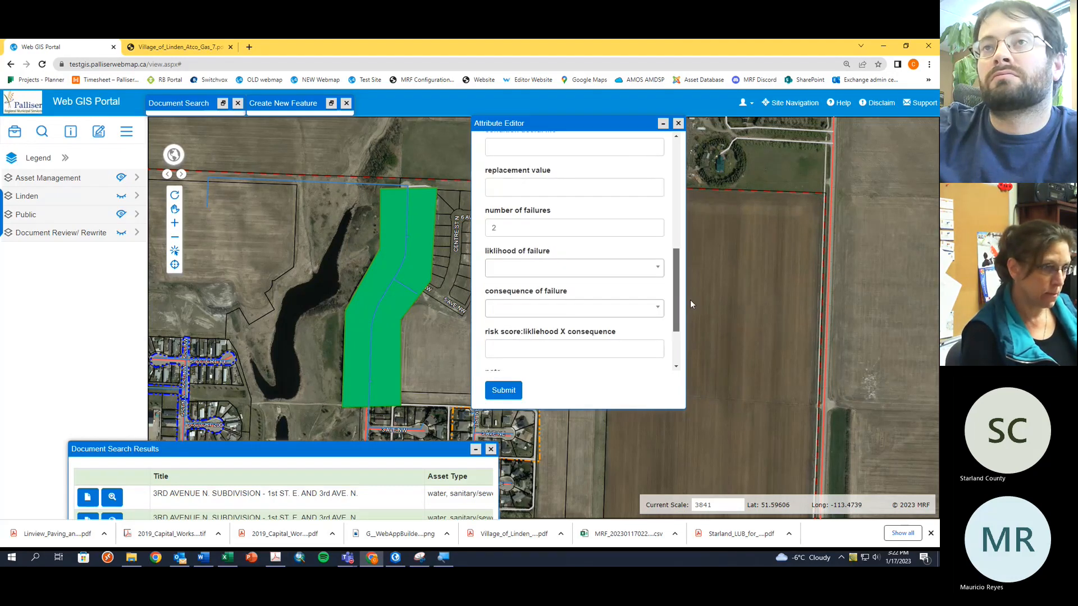
pyautogui.moveTo(692, 297); pyautogui.dragTo(676, 336)
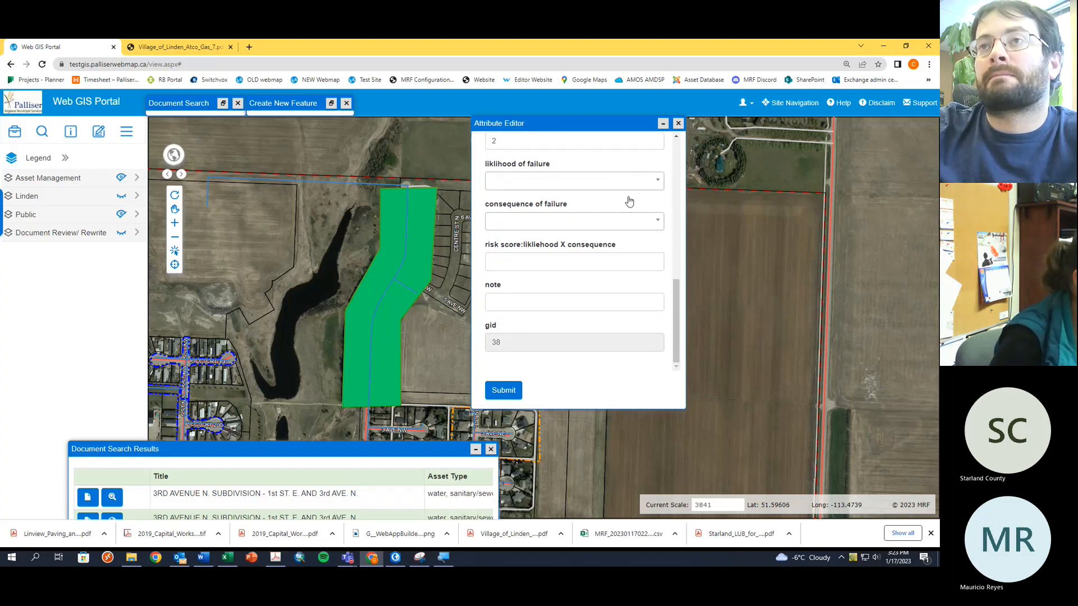
pyautogui.moveTo(675, 306); pyautogui.dragTo(675, 260)
pyautogui.moveTo(674, 257); pyautogui.dragTo(675, 279)
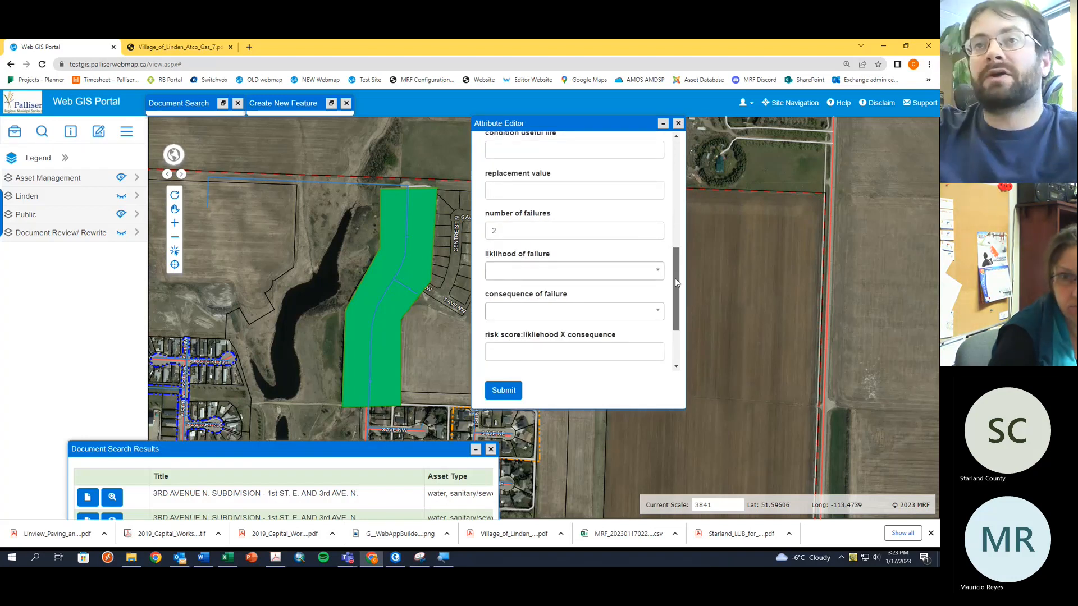
pyautogui.moveTo(675, 278); pyautogui.dragTo(678, 265)
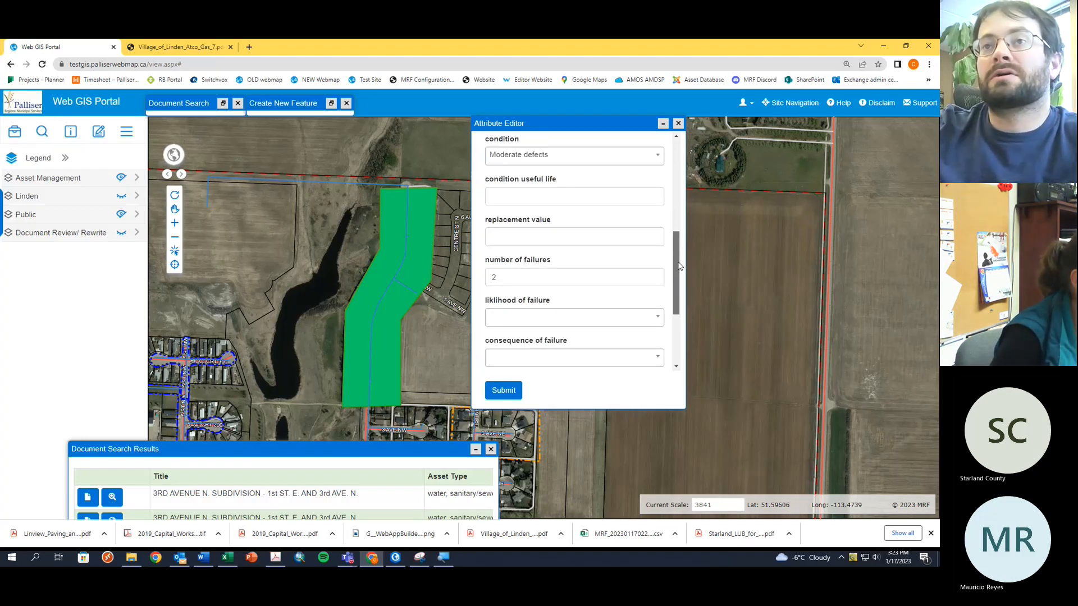
pyautogui.scroll(-2, 677, 268)
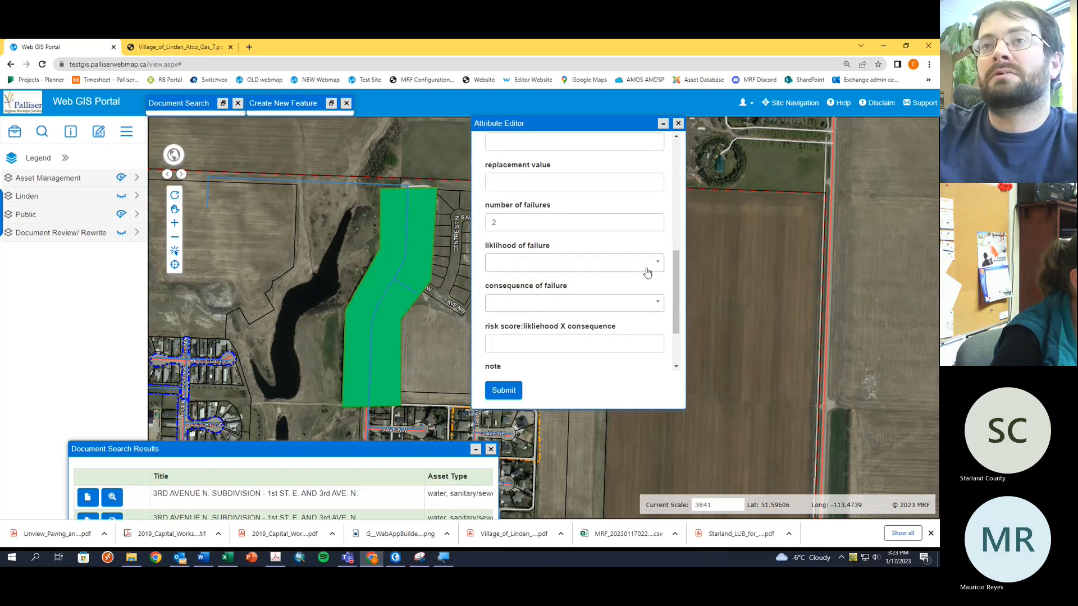
pyautogui.click(647, 272)
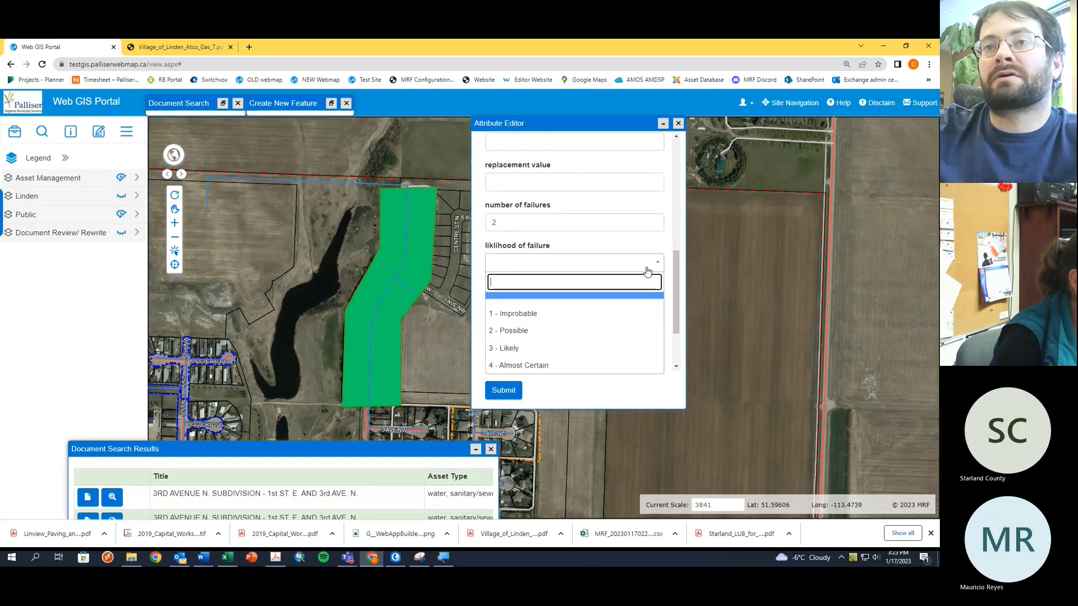
pyautogui.click(627, 342)
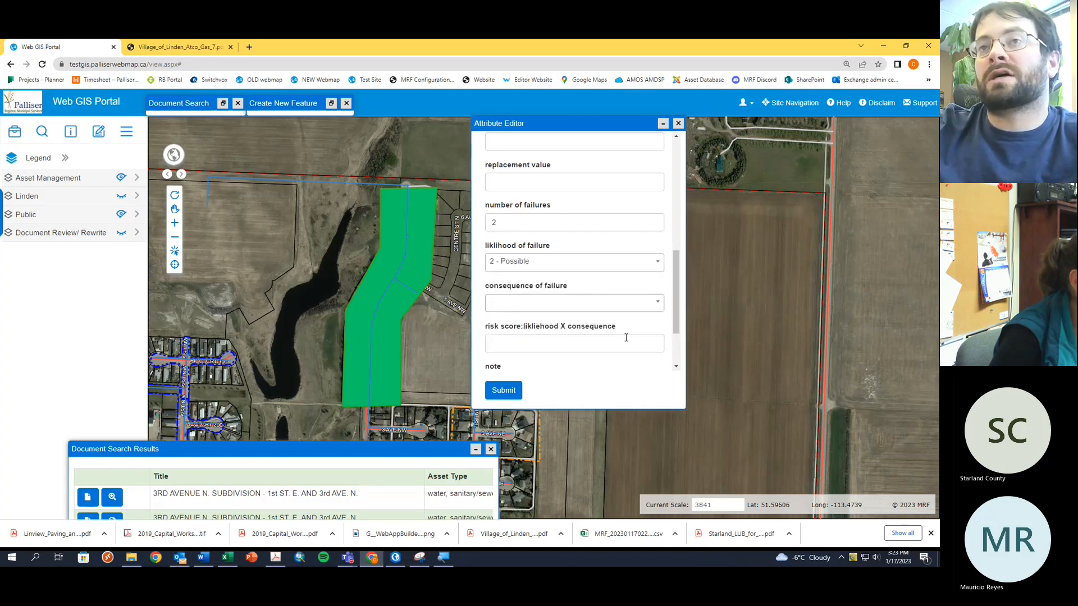
# Step: Move the Attribute Editor away from the polygon and set the consequence of failure to "2 - Moderate"
pyautogui.scroll(1, 673, 271)
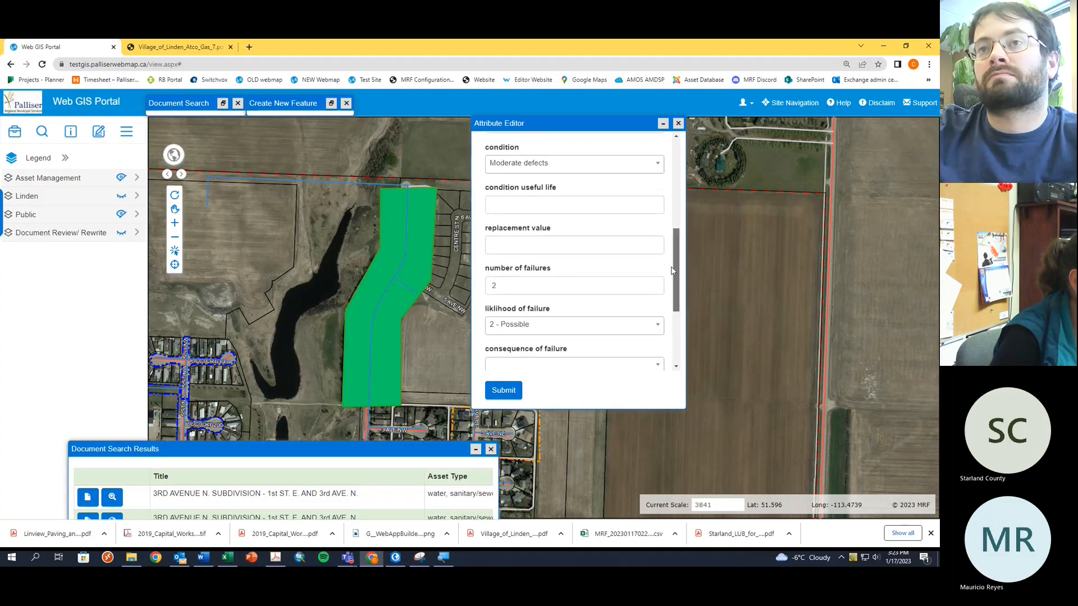
pyautogui.scroll(-3, 673, 280)
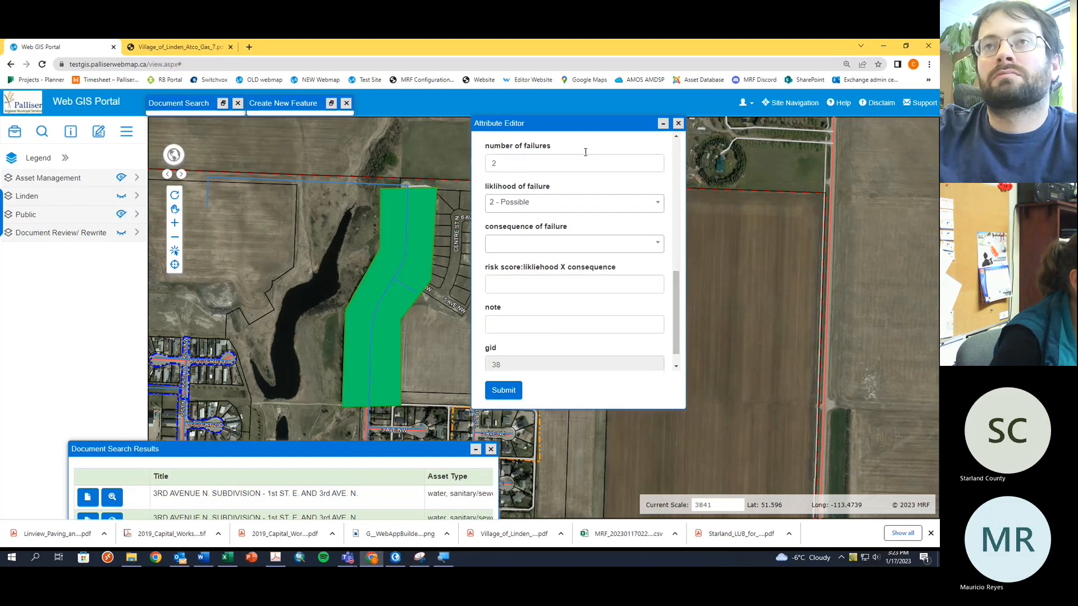
pyautogui.moveTo(582, 123); pyautogui.dragTo(666, 132)
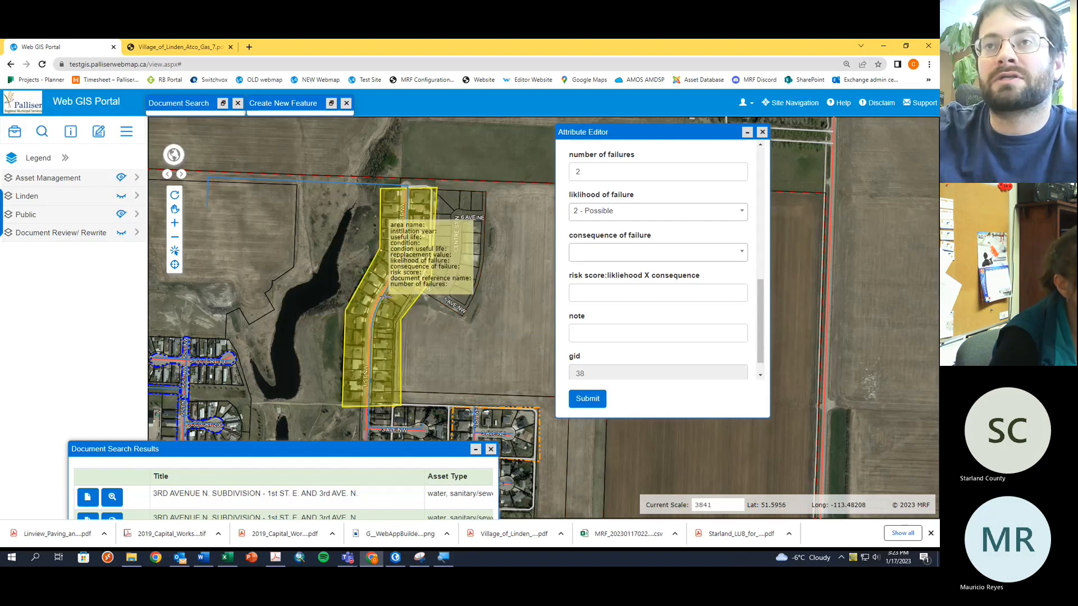
pyautogui.click(636, 254)
pyautogui.click(638, 318)
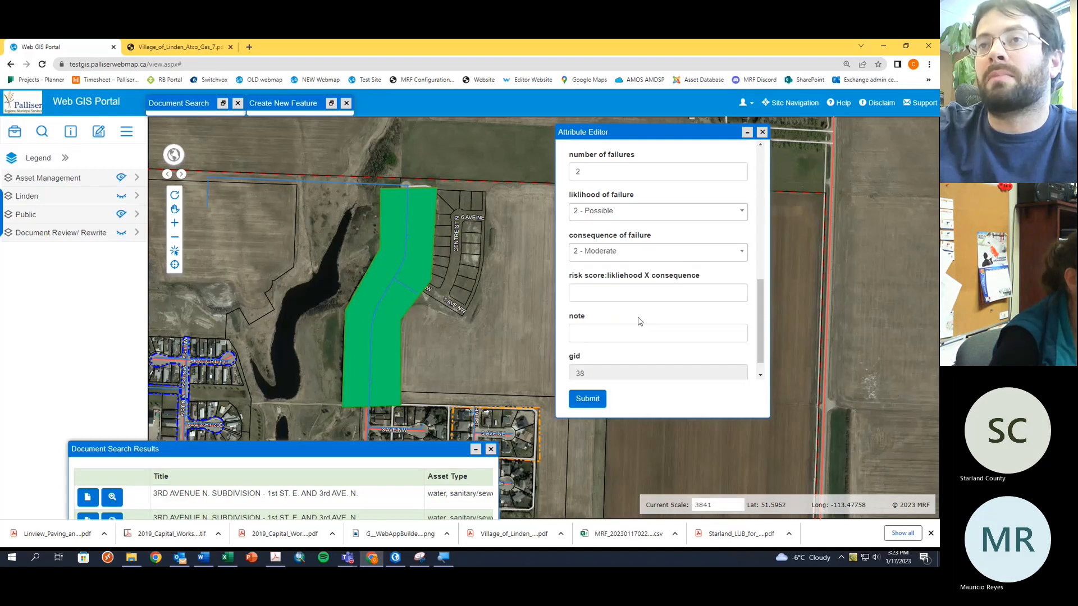
pyautogui.scroll(1, 638, 298)
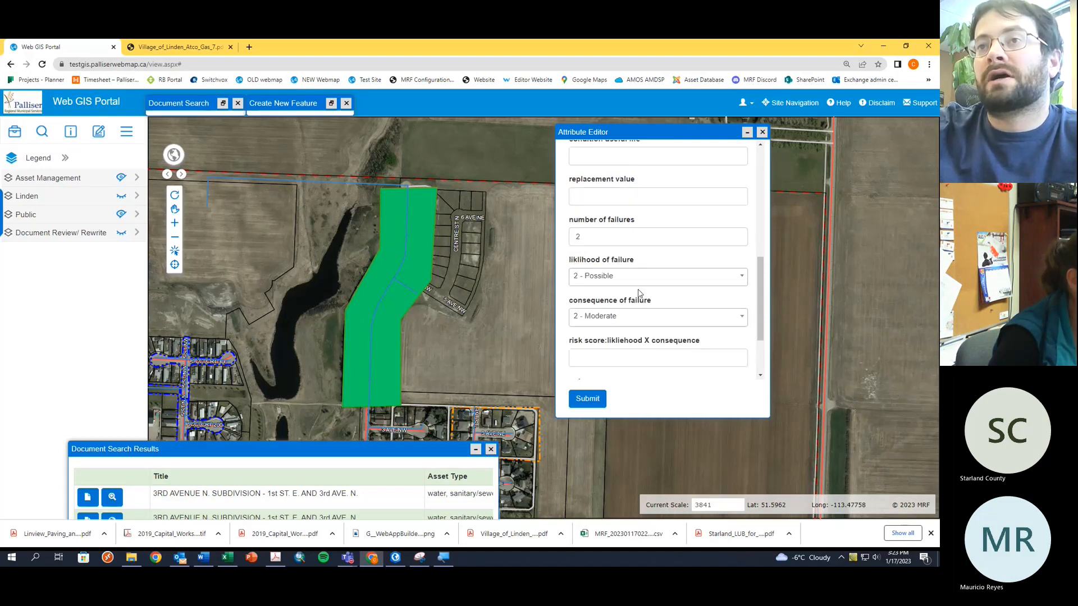
# Step: Enter 4 as the polygon's risk score, leave the note empty and submit the attributes
pyautogui.scroll(-1, 639, 293)
pyautogui.click(639, 293)
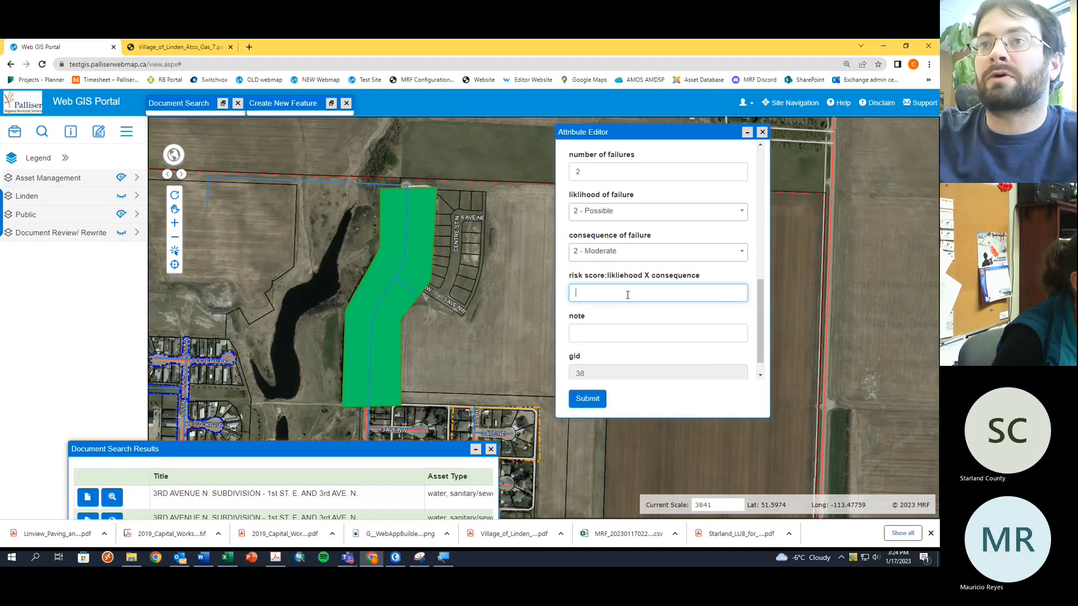
pyautogui.write('4')
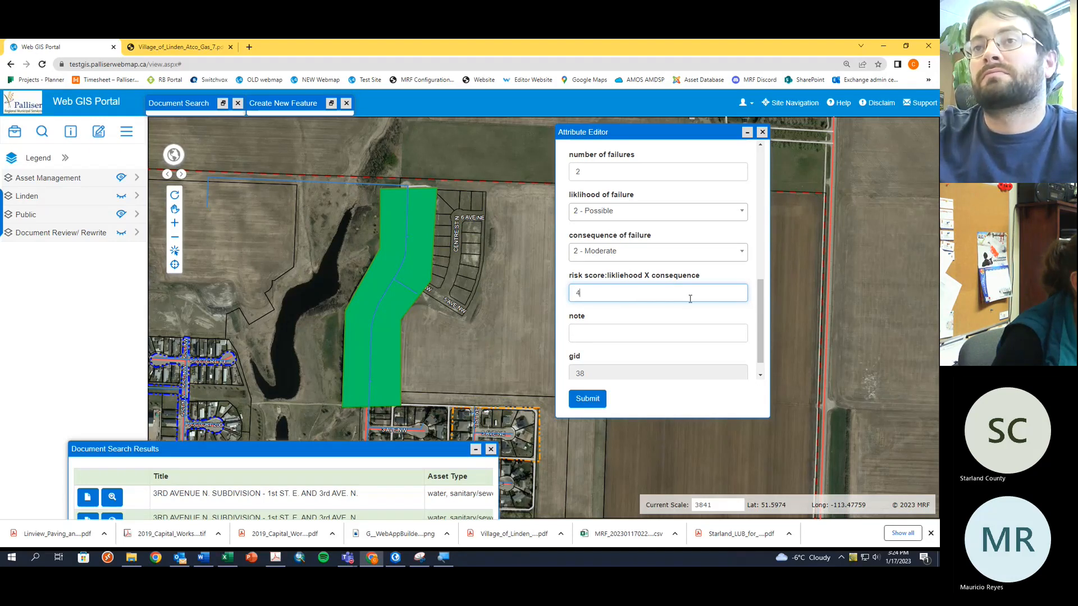
pyautogui.scroll(-1, 645, 300)
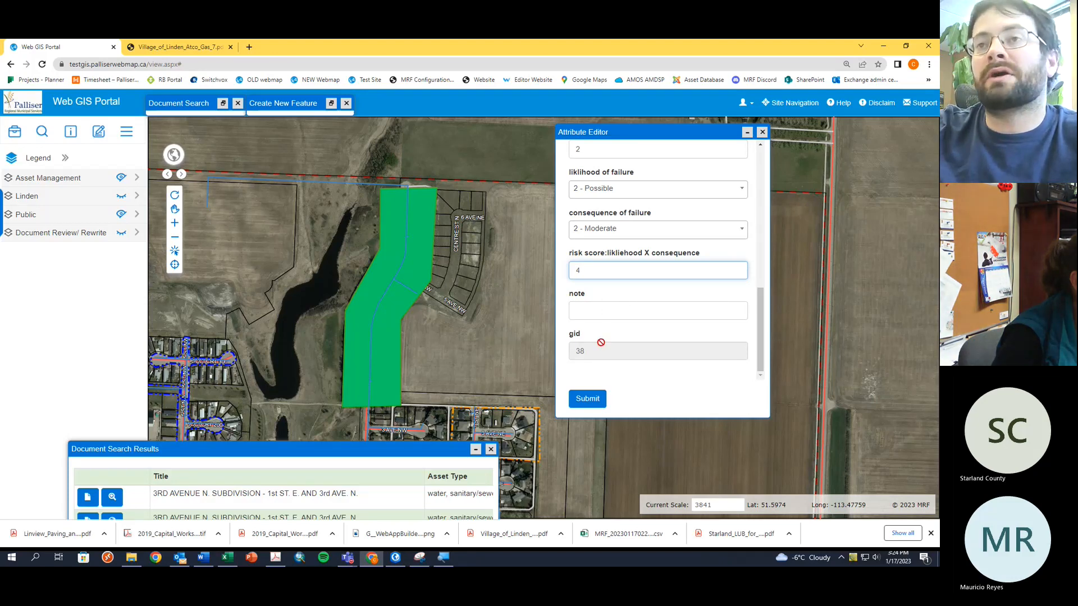
pyautogui.click(587, 398)
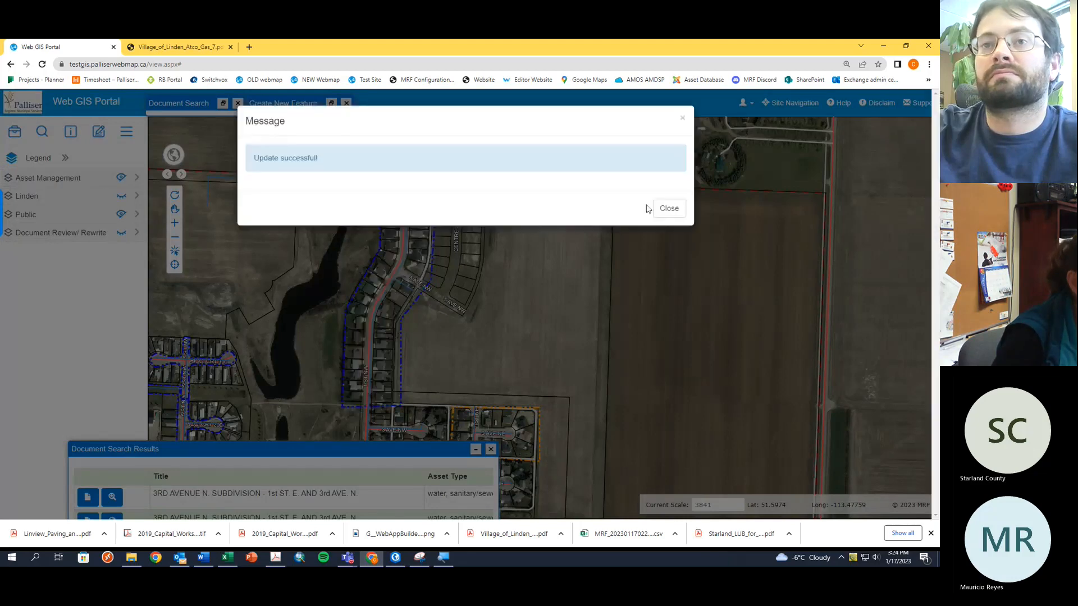
pyautogui.click(661, 206)
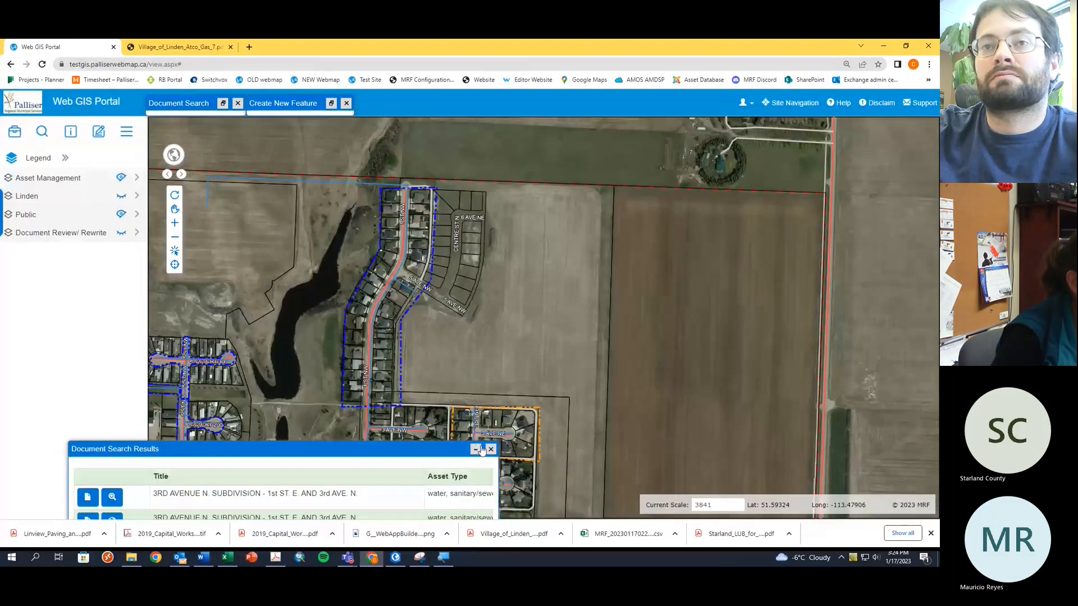
# Step: Minimize the document search results, expand the Asset Risk Assessment group under Asset Management and turn off its visible layer
pyautogui.click(475, 449)
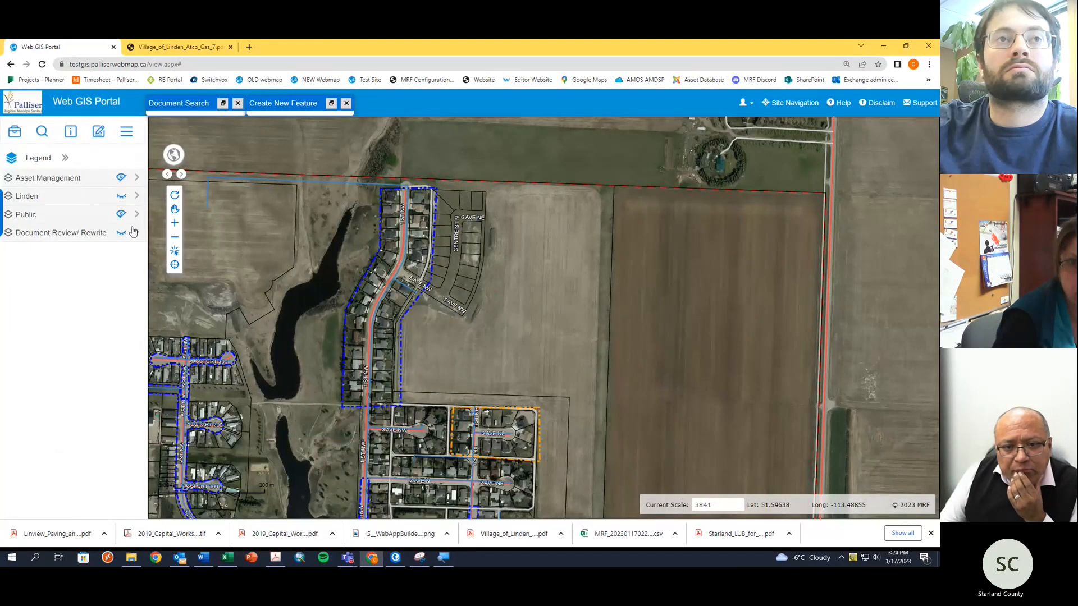
pyautogui.click(136, 178)
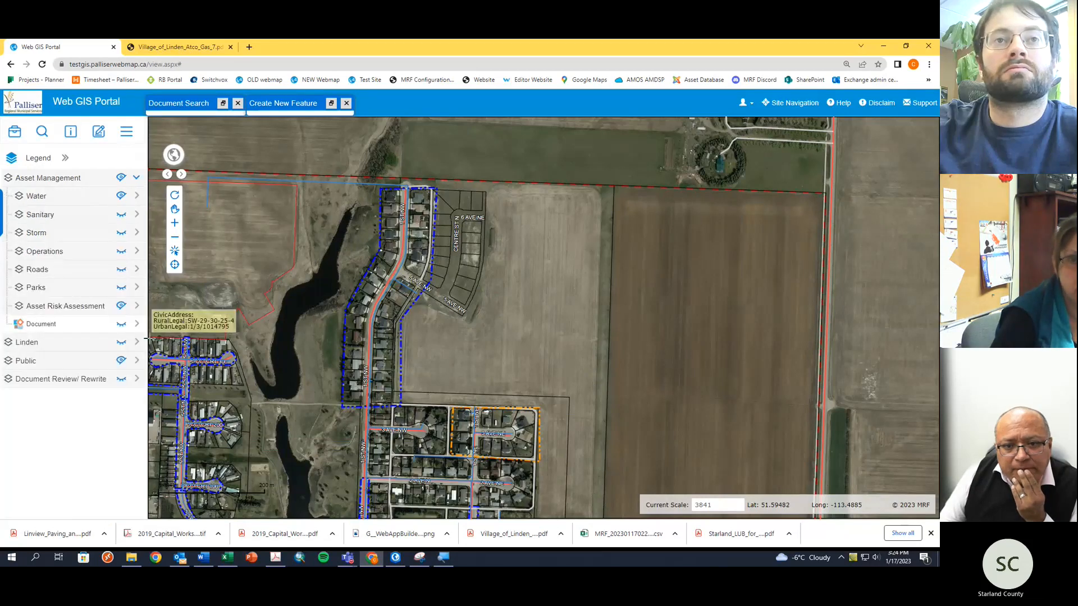
pyautogui.click(136, 305)
pyautogui.click(121, 306)
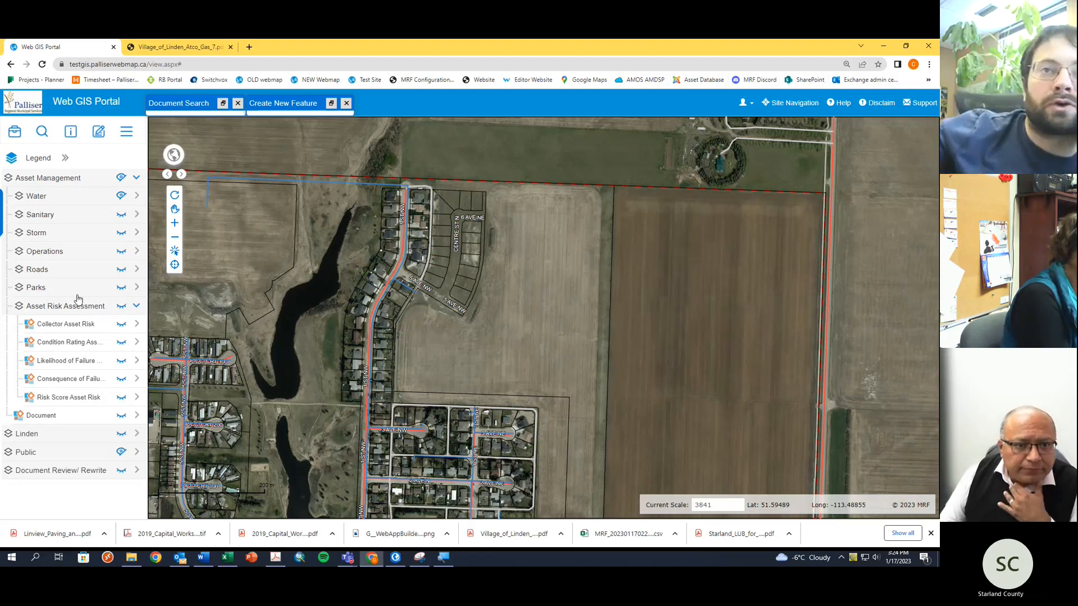
# Step: Show the Condition Rating layer with its condition classes to inspect the polygon's colour, and hide the layer again
pyautogui.click(136, 343)
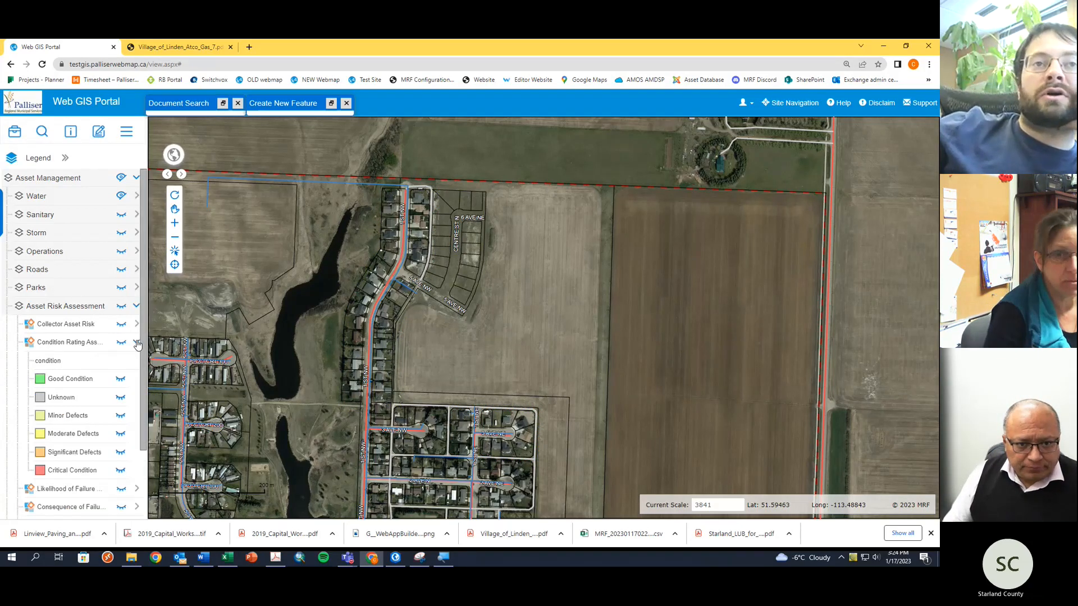
pyautogui.click(121, 343)
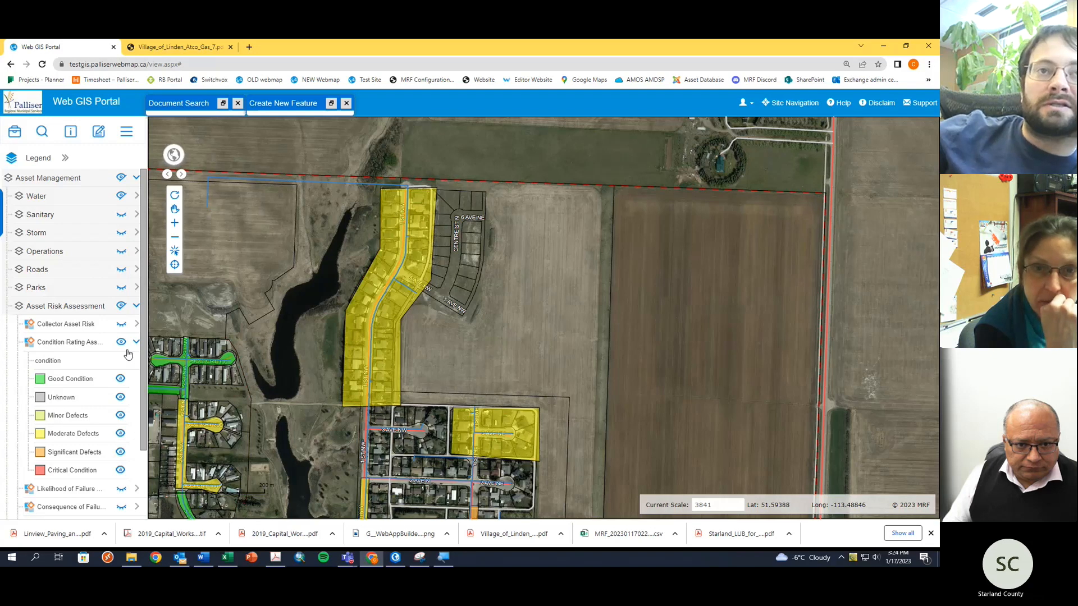
pyautogui.click(121, 342)
pyautogui.click(137, 342)
# Step: Show the Risk Score Asset Risk layer, review its score classes against the map, and turn the layer off
pyautogui.click(121, 397)
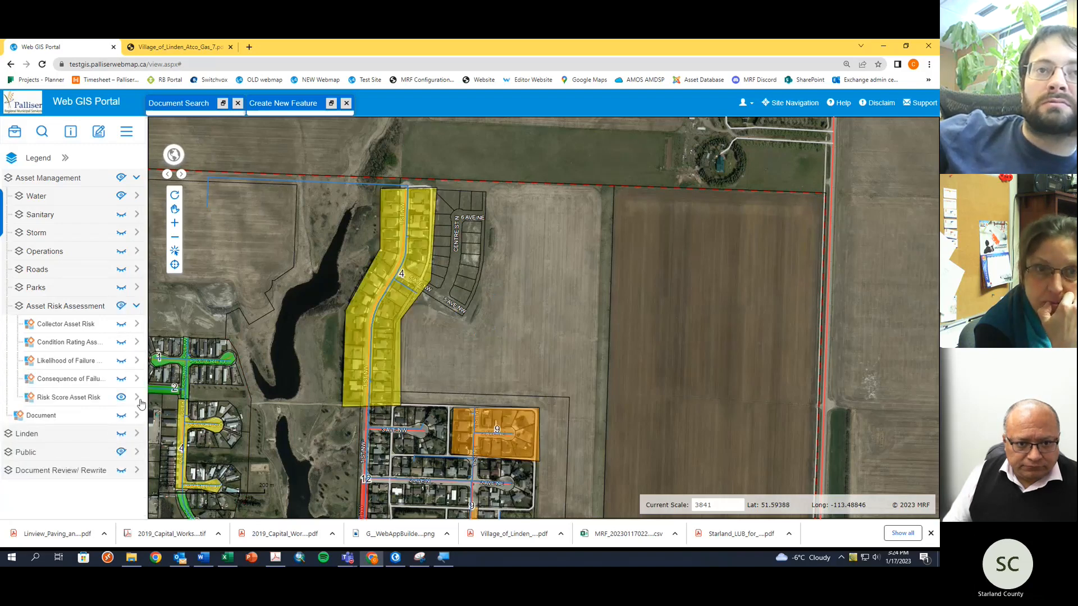
pyautogui.click(137, 398)
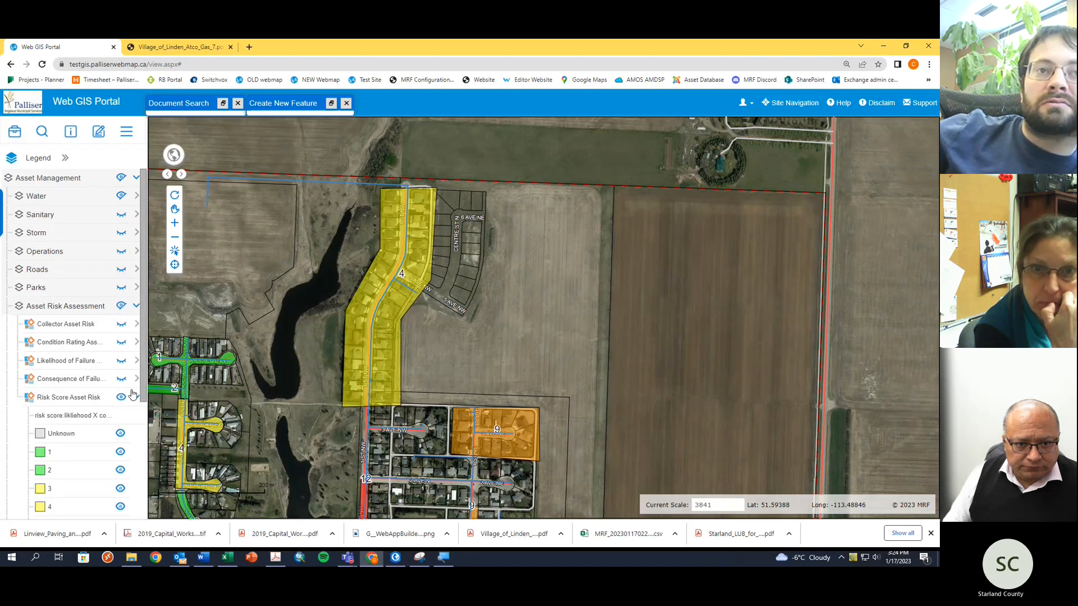
pyautogui.scroll(-1, 143, 404)
pyautogui.scroll(-1, 145, 410)
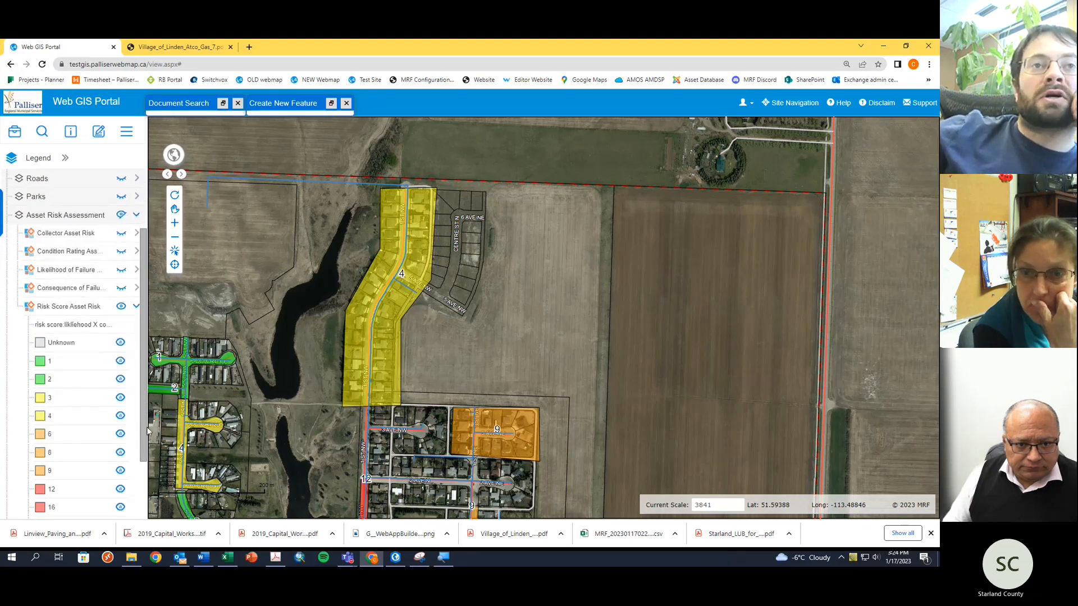
pyautogui.click(120, 306)
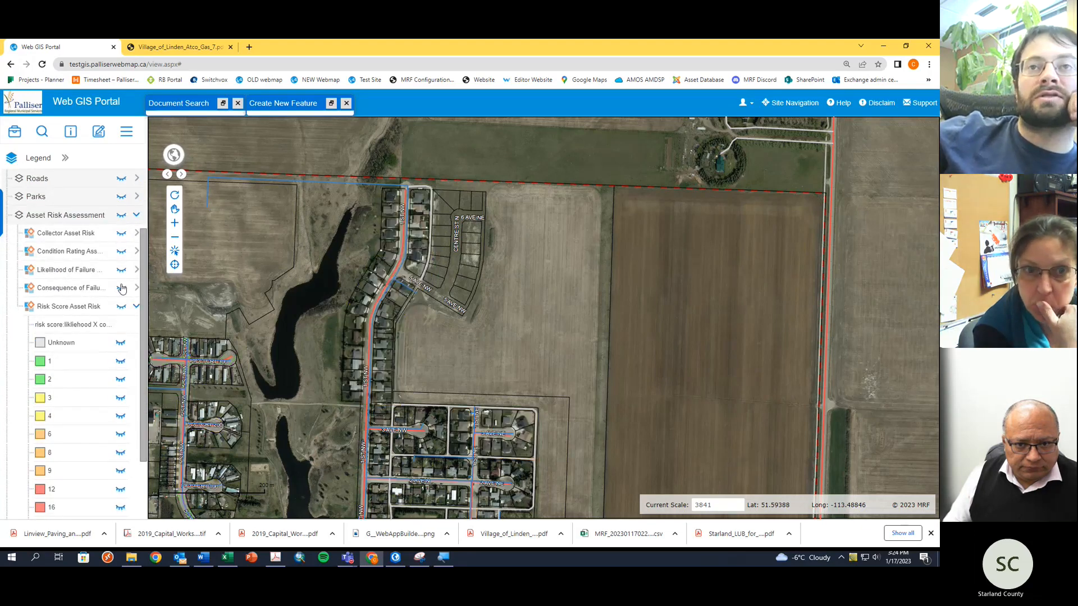
# Step: View the Consequence of Failure layer over a wider area of the village and turn it off
pyautogui.scroll(-1, 279, 340)
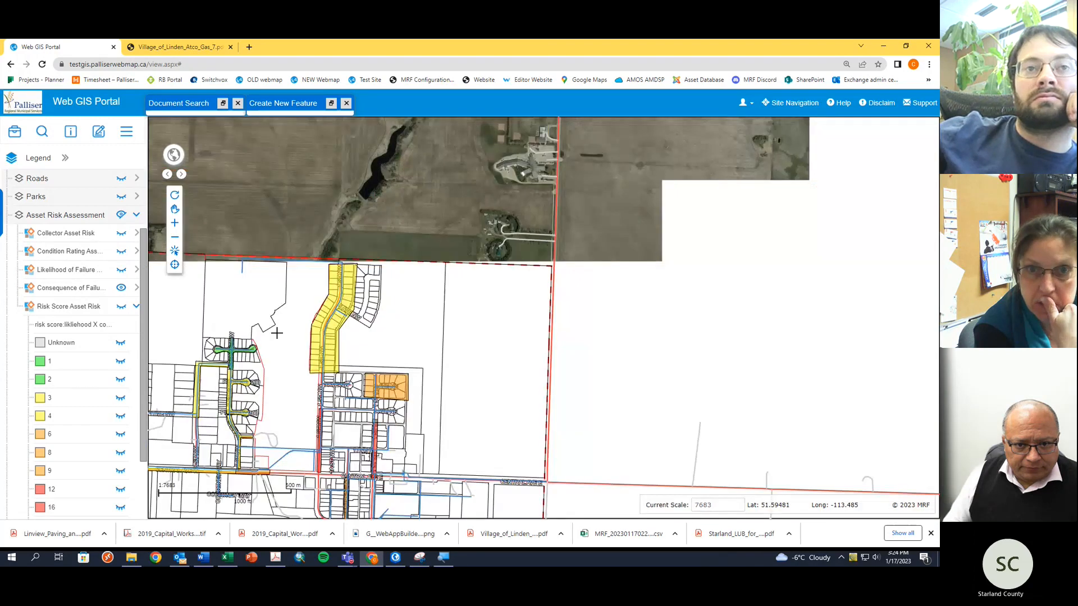
pyautogui.click(121, 289)
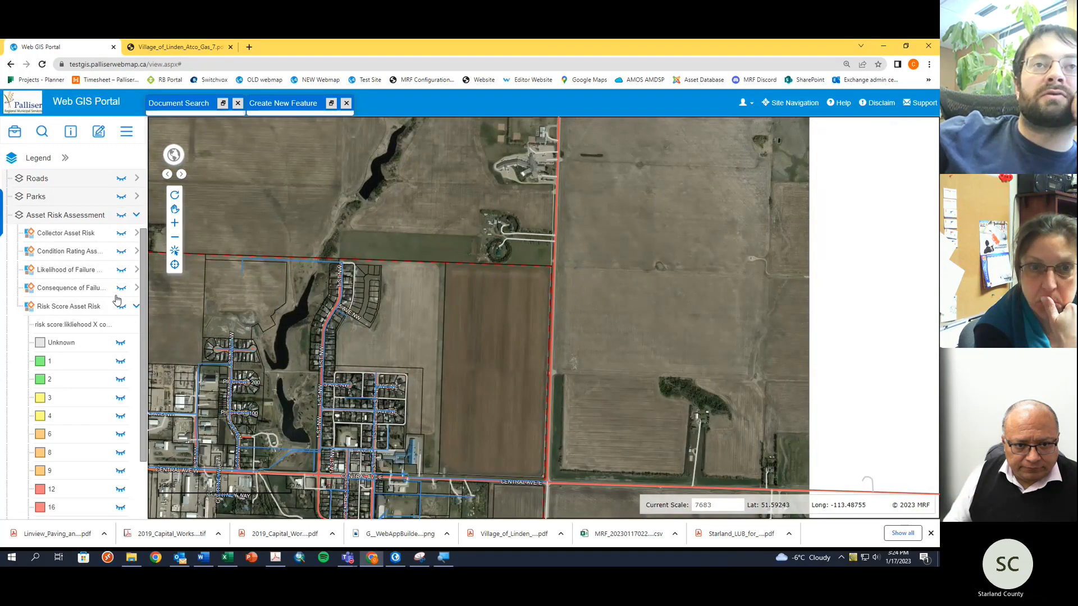
# Step: Review the classes of the Condition Rating layer and expand those of the Likelihood of Failure layer
pyautogui.click(137, 251)
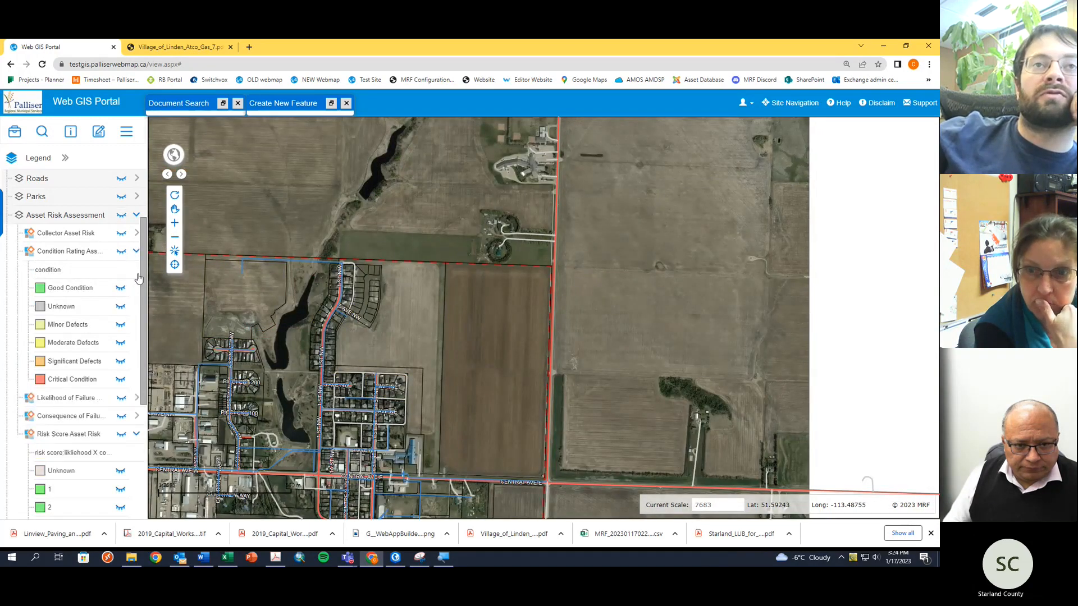
pyautogui.click(136, 251)
pyautogui.click(136, 270)
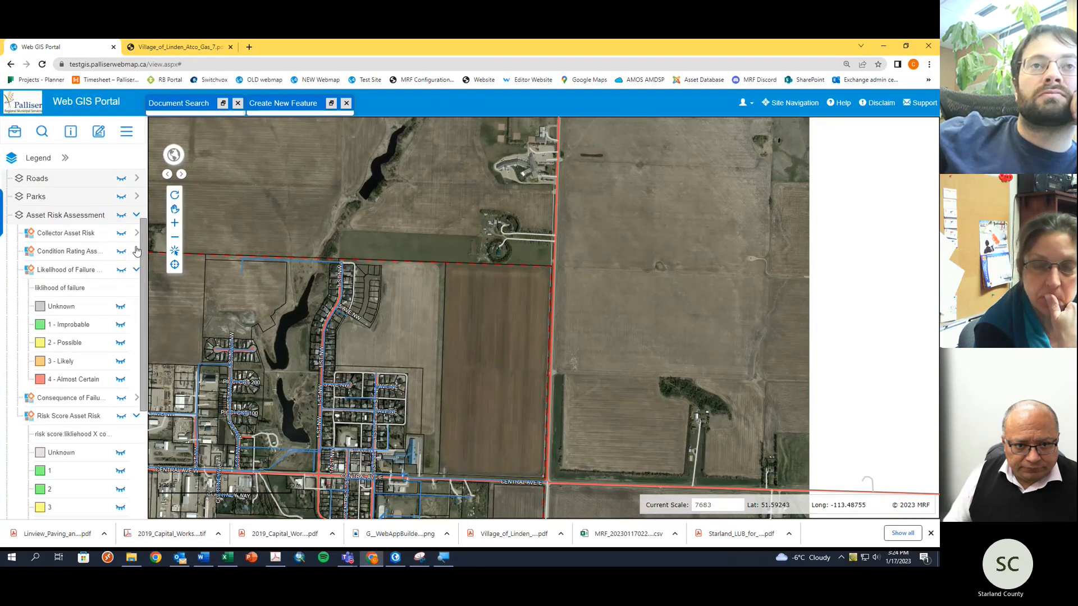